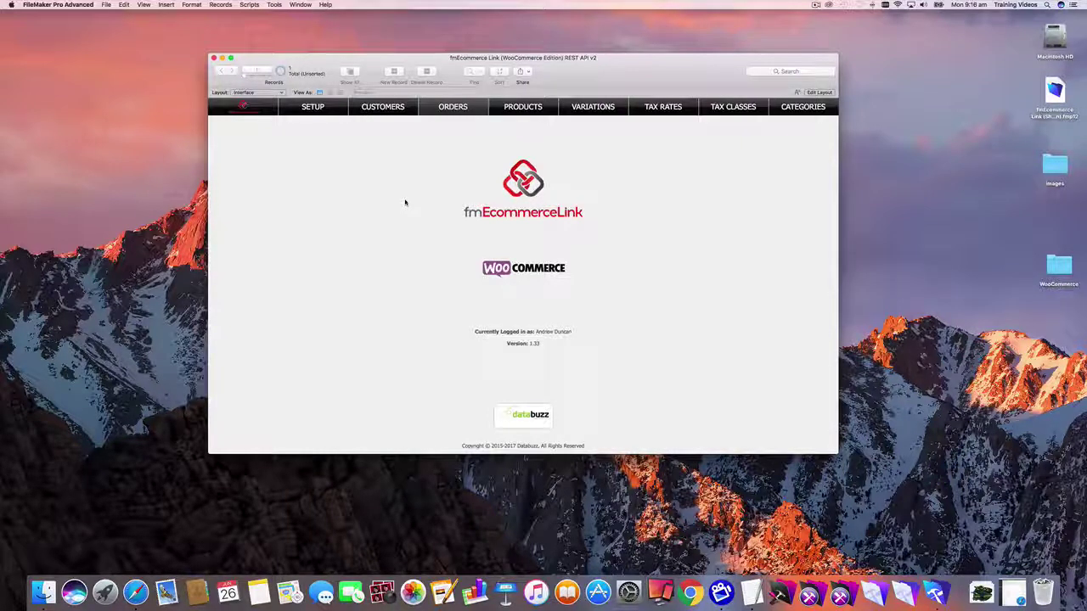
- Open the Running Shoes product record, compare it with the store's product list in Safari, and return to FileMaker
left_click(520, 111)
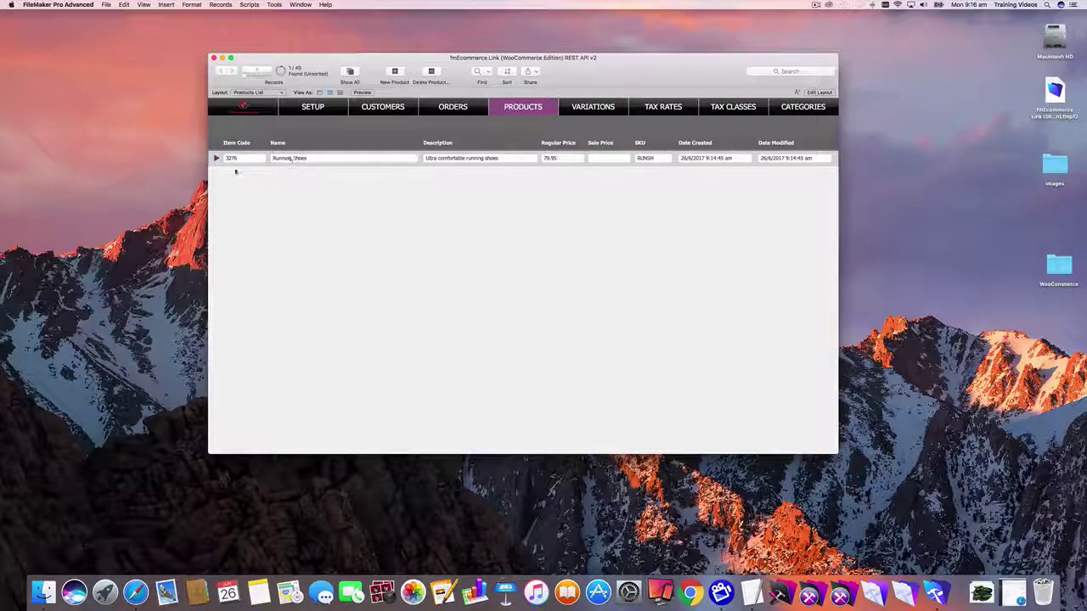
left_click(217, 158)
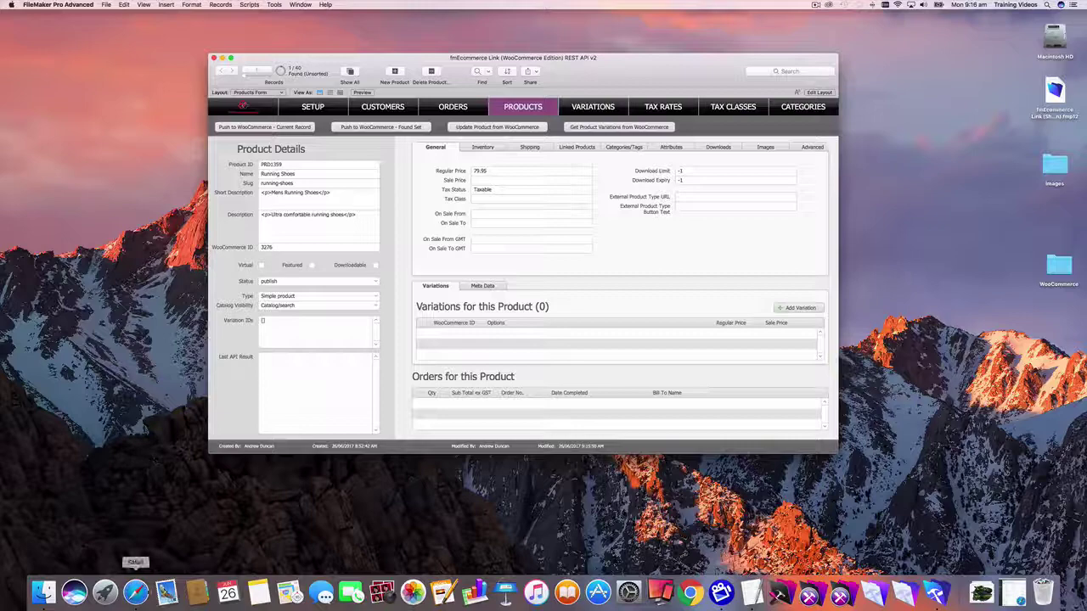
left_click(137, 593)
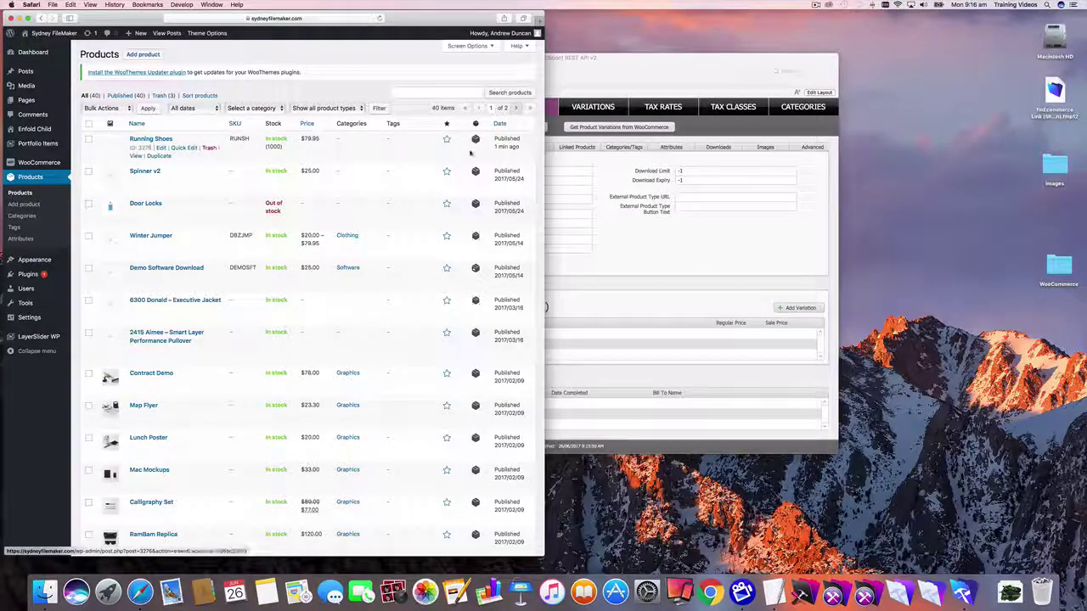
left_click(580, 153)
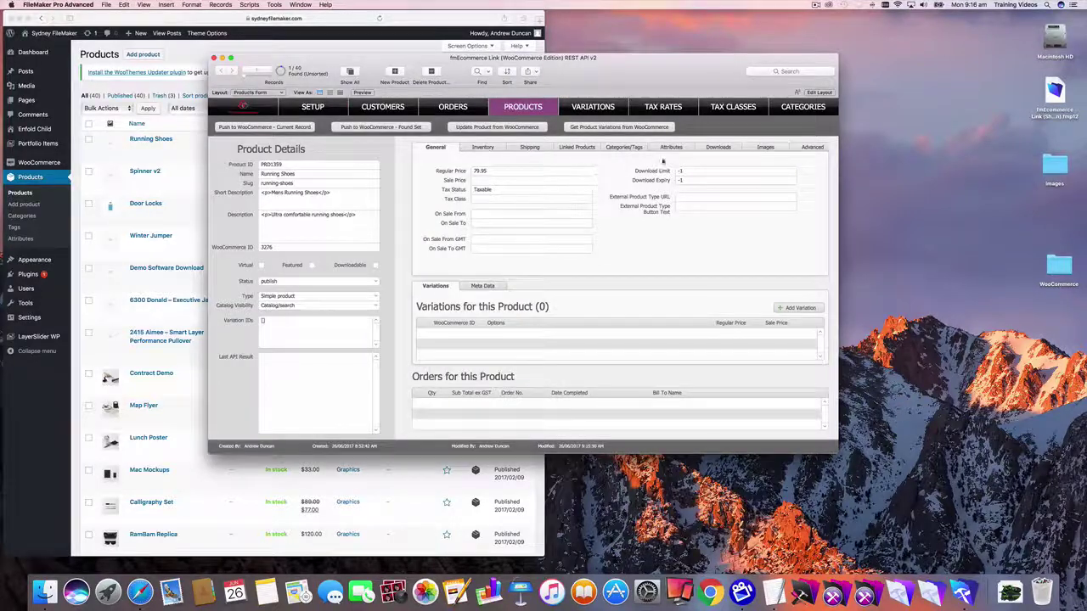
- Permanently delete the Placeholder image from the Running Shoes product's images
left_click(751, 149)
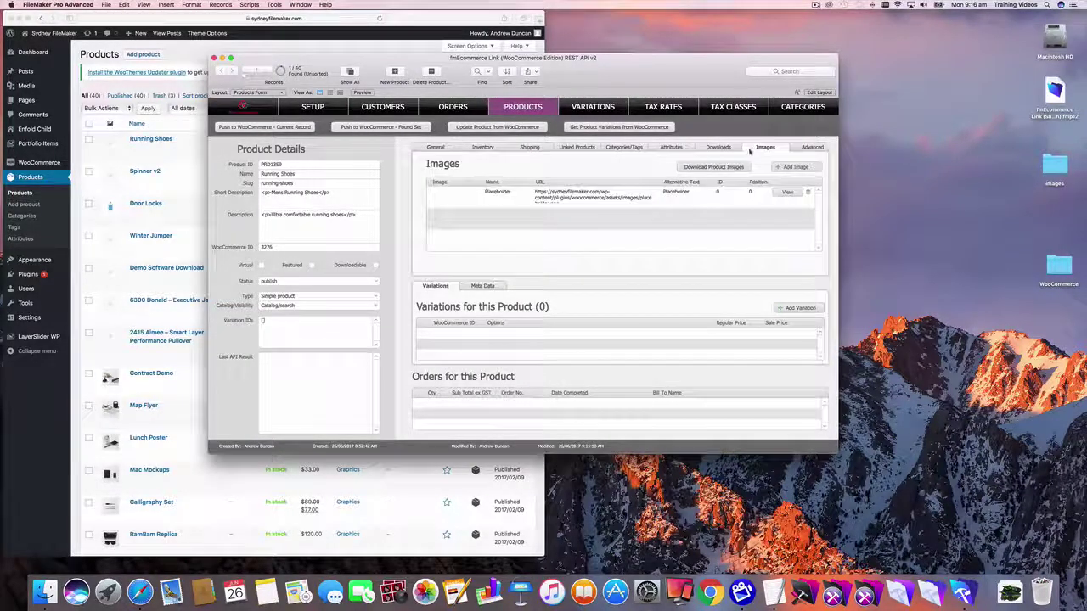
left_click(597, 195)
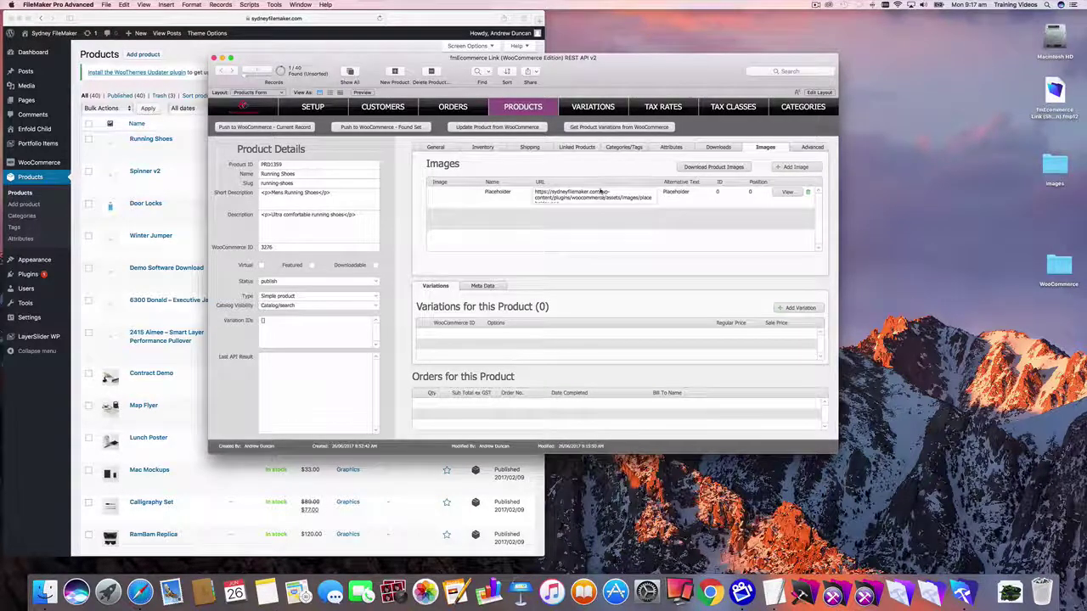
left_click(810, 193)
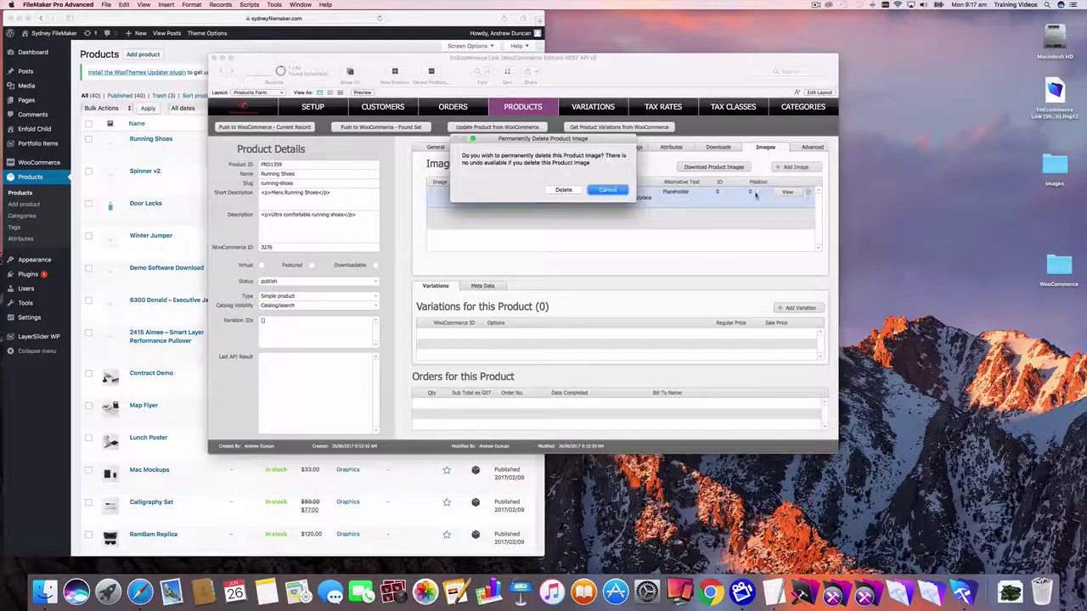
left_click(564, 189)
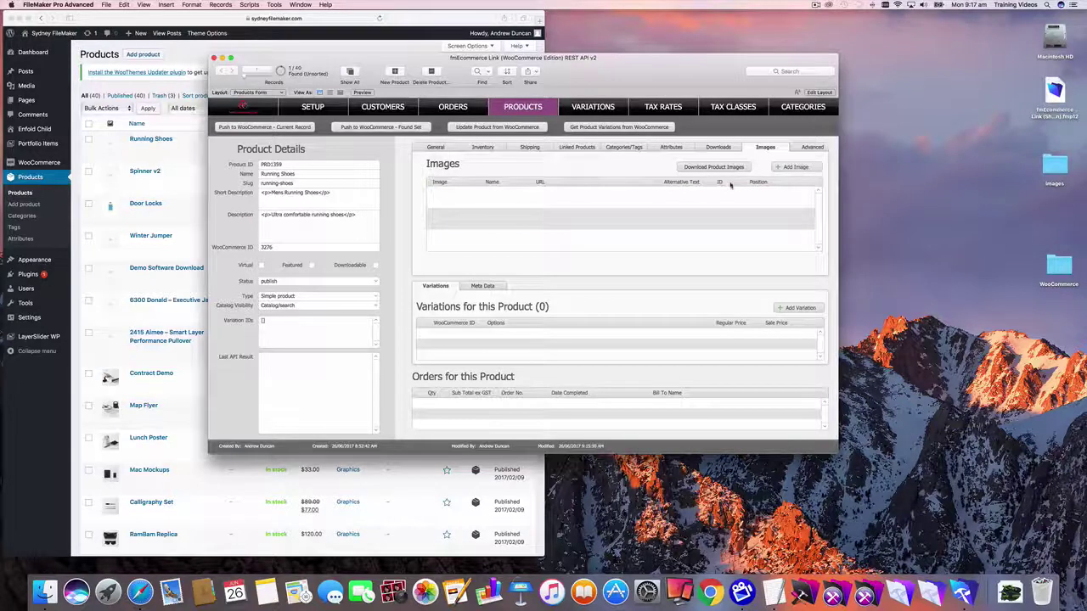
- Add a blank image row to the product and copy the first databuzz running-shoe URL from the Sample Image URLs file in TextEdit
left_click(793, 167)
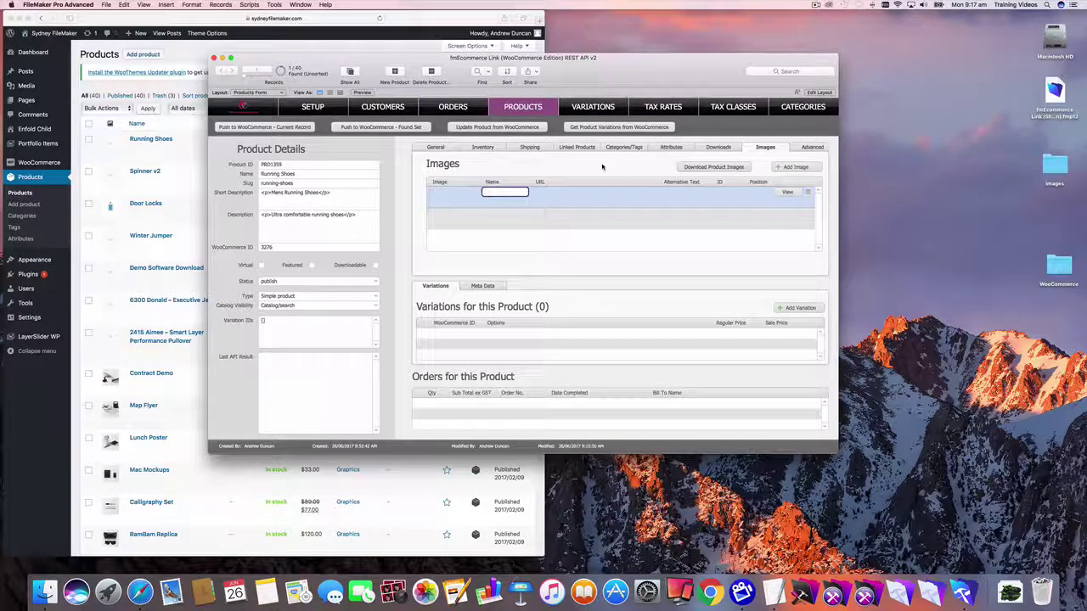
left_click(545, 192)
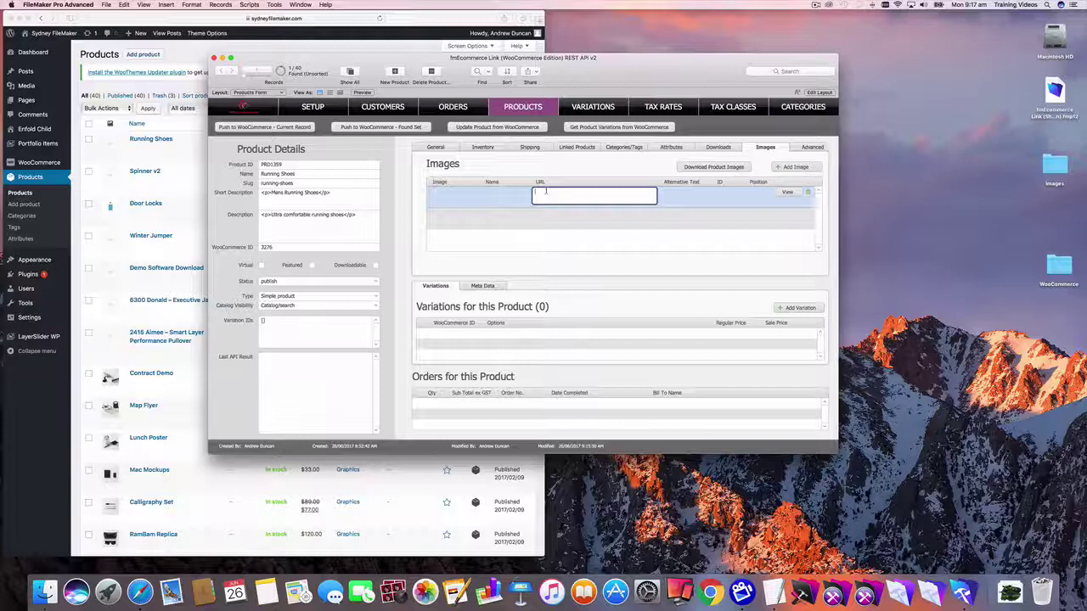
left_click(758, 192)
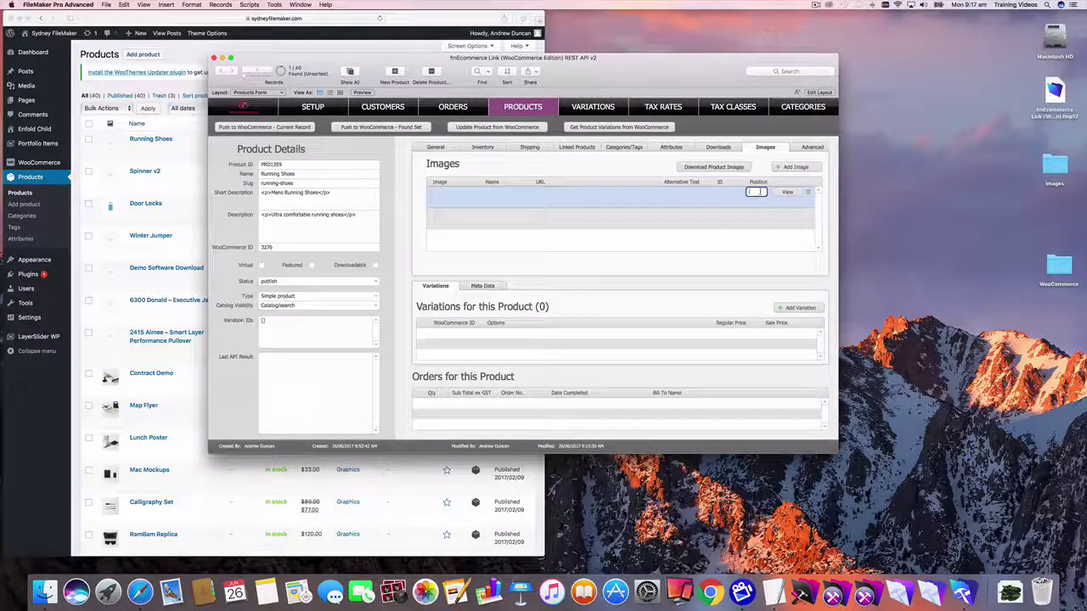
left_click(722, 192)
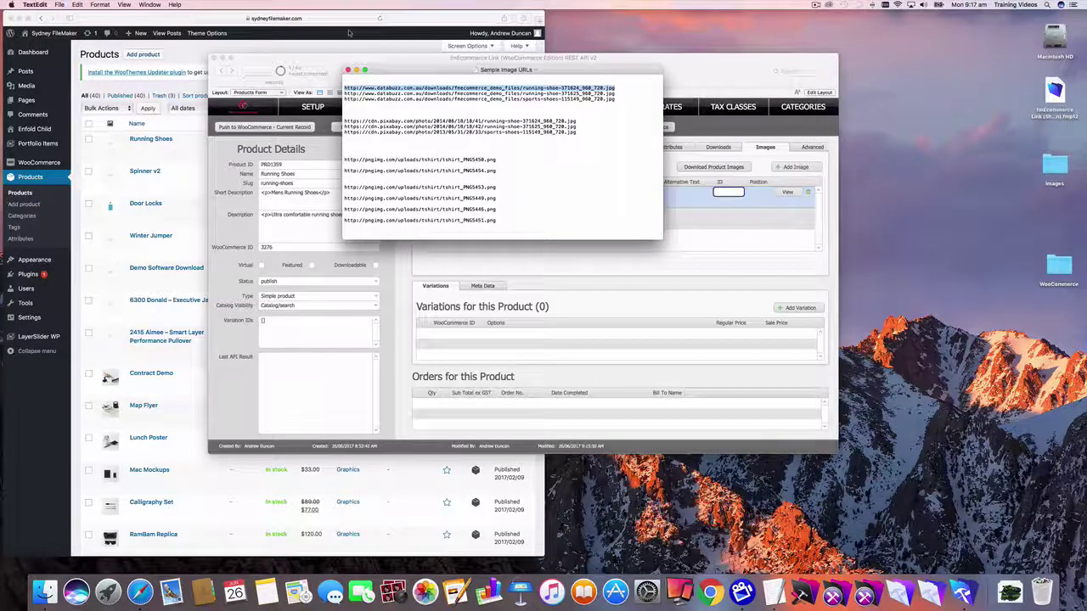
key("super+h")
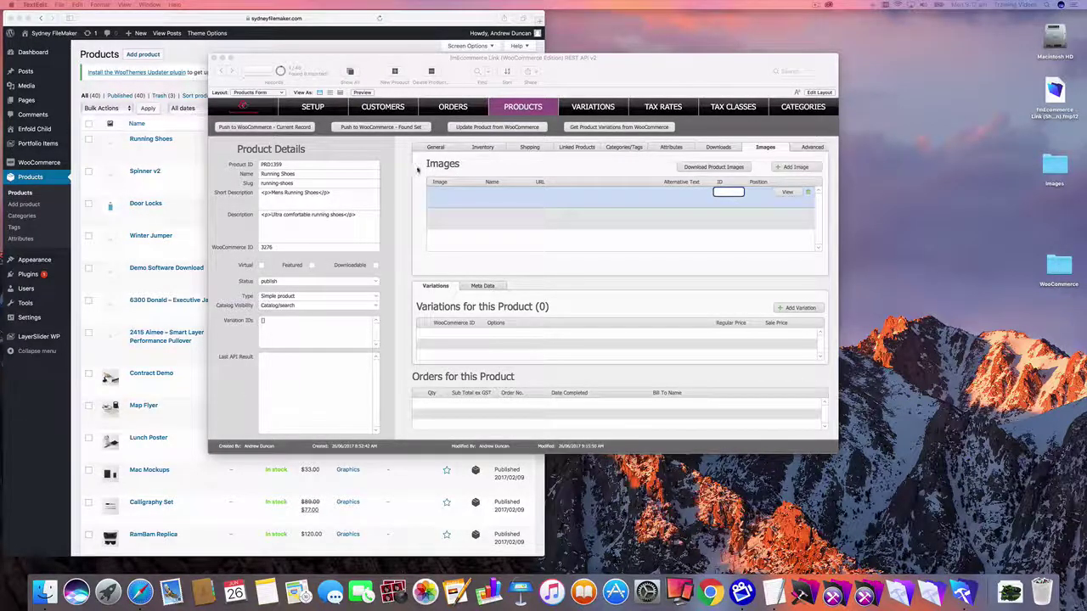
left_click(569, 191)
type("http://www.example.com/wp-content/uploads/fmecommerce_demo_files/running-shoe-371624_960_720.jpg")
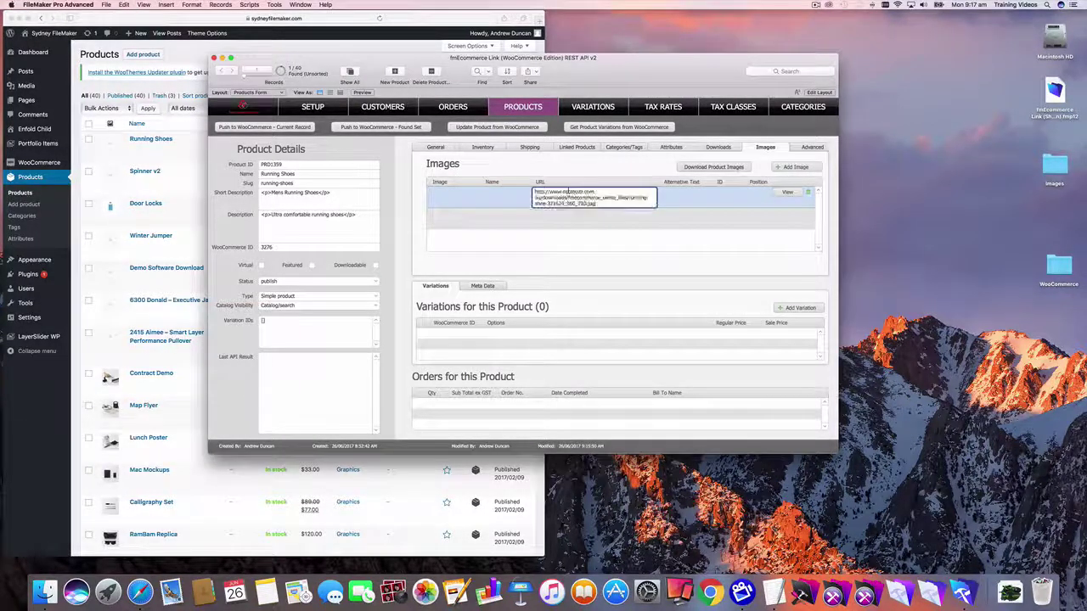
left_click(755, 191)
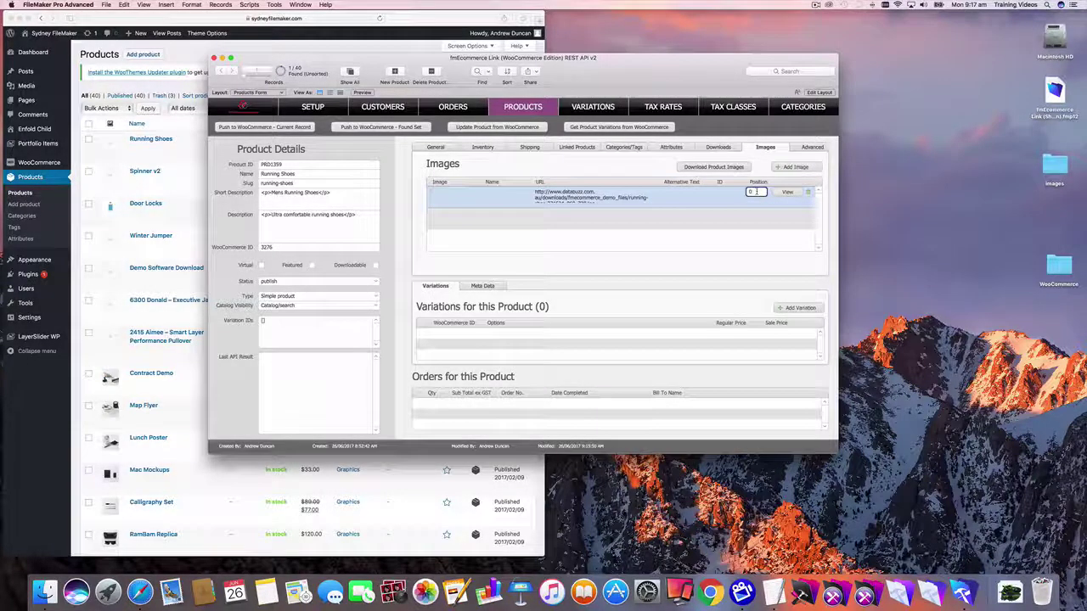
key("Return")
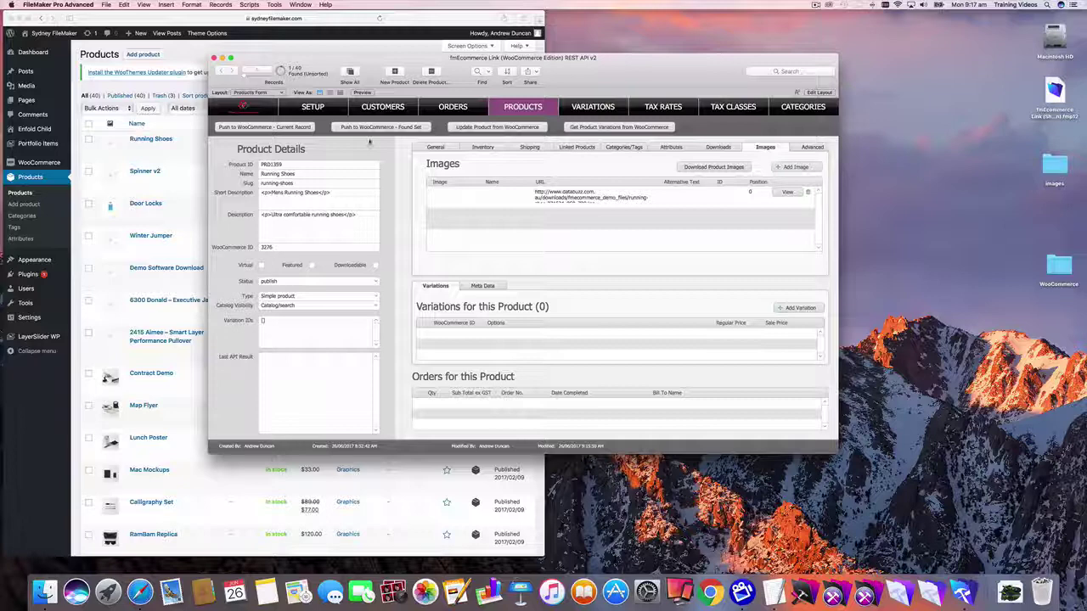
- Push the current product record to WooCommerce and check the product image on the Running Shoes edit page in Safari
left_click(295, 127)
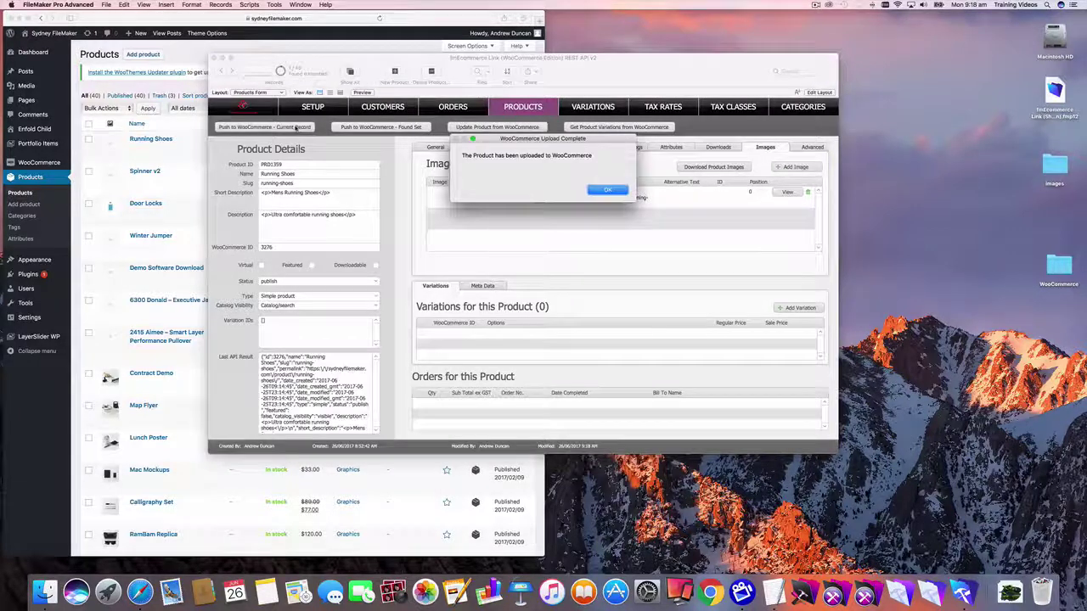
key("Return")
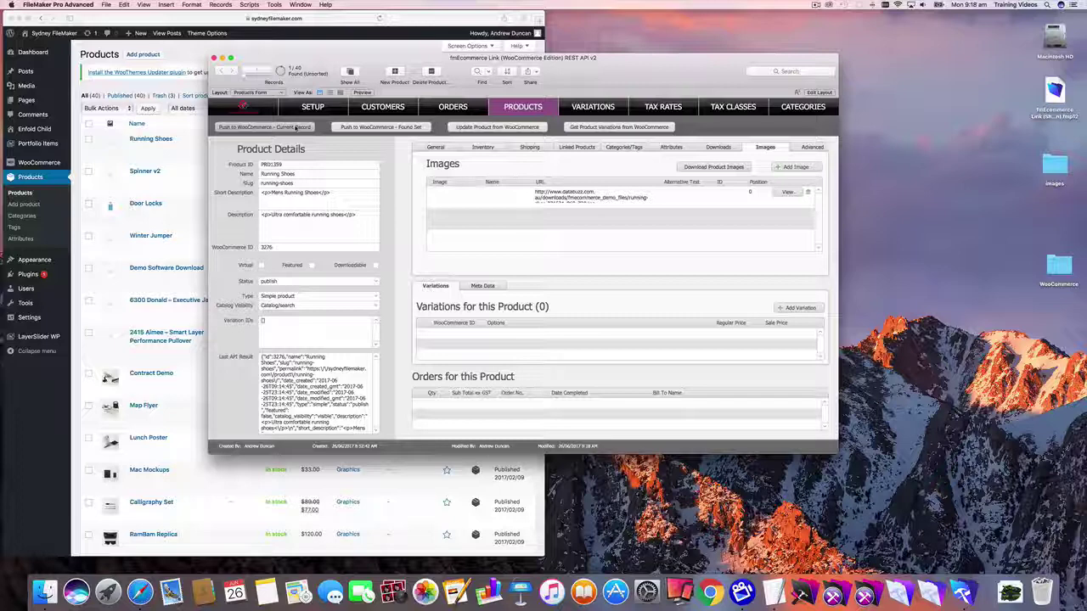
left_click(91, 160)
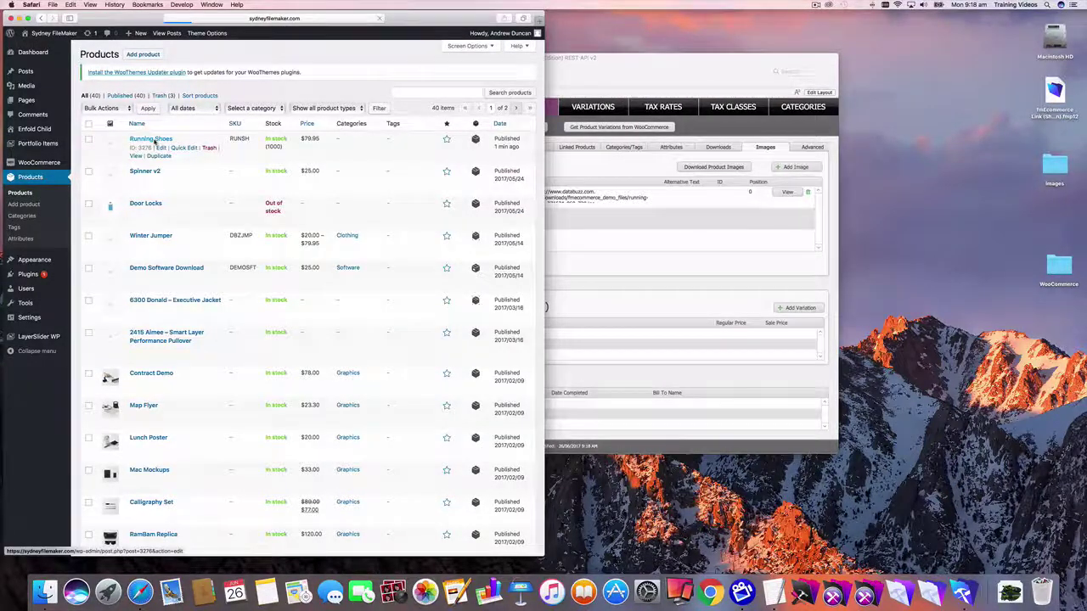
left_click(154, 142)
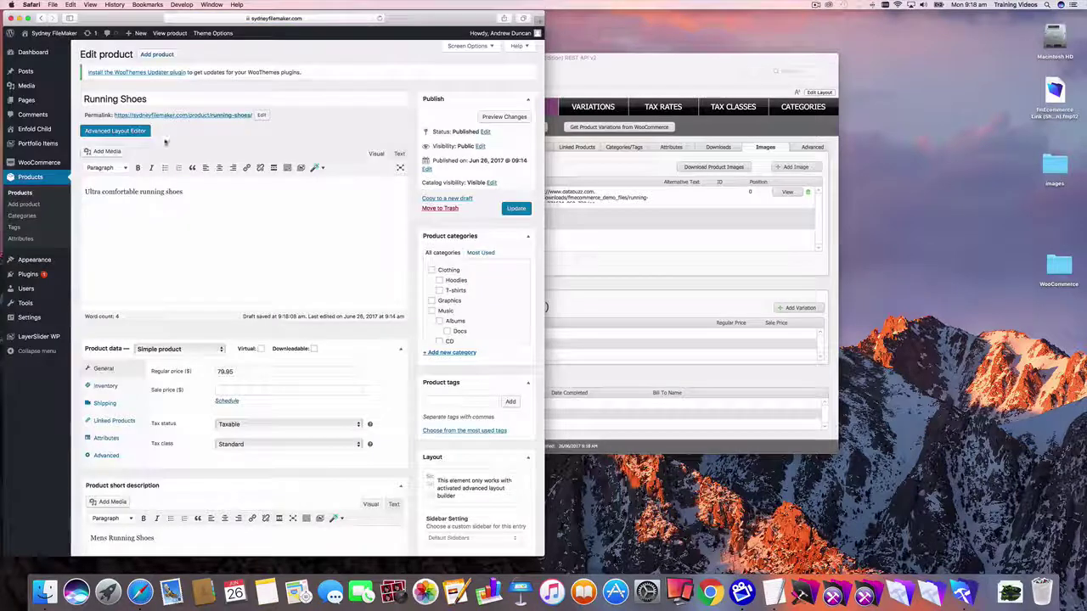
scroll(382, 230, "down", 15)
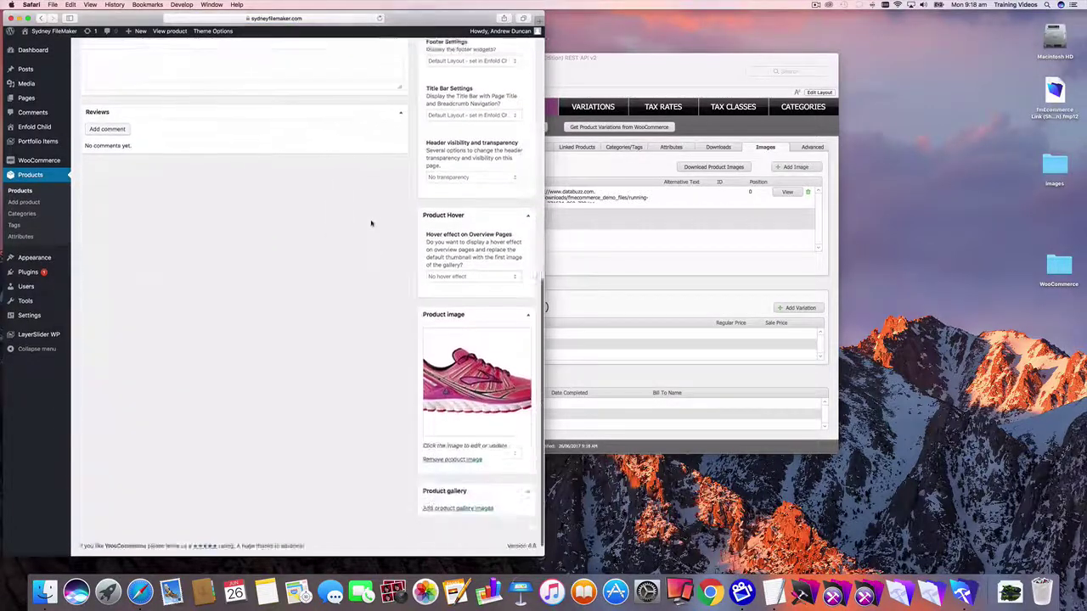
- Switch back to FileMaker, preview the running shoe image in its own window, and inspect its full URL
left_click(610, 197)
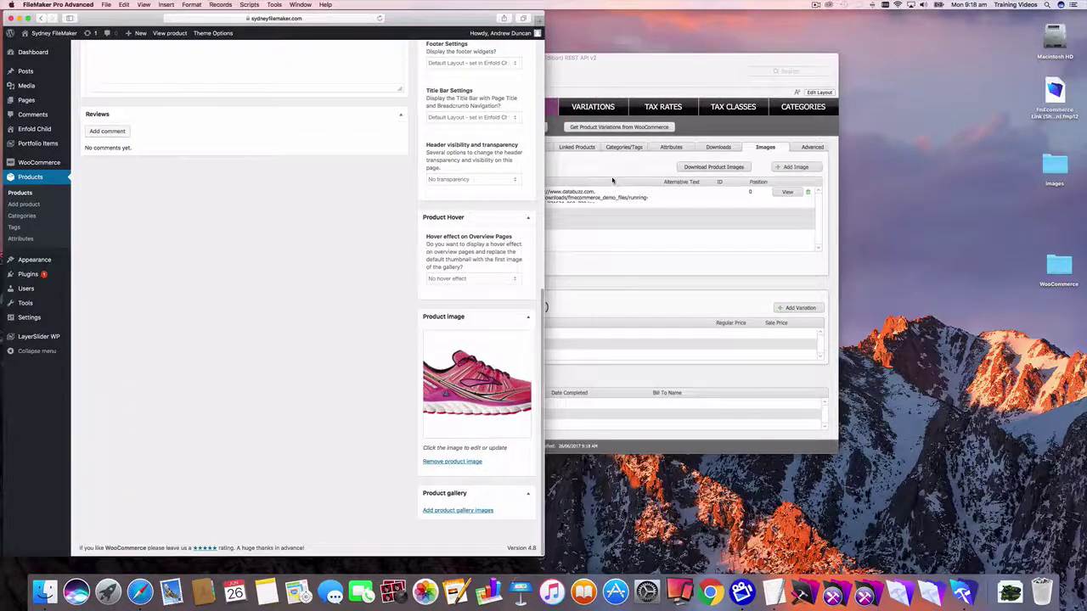
left_click(787, 192)
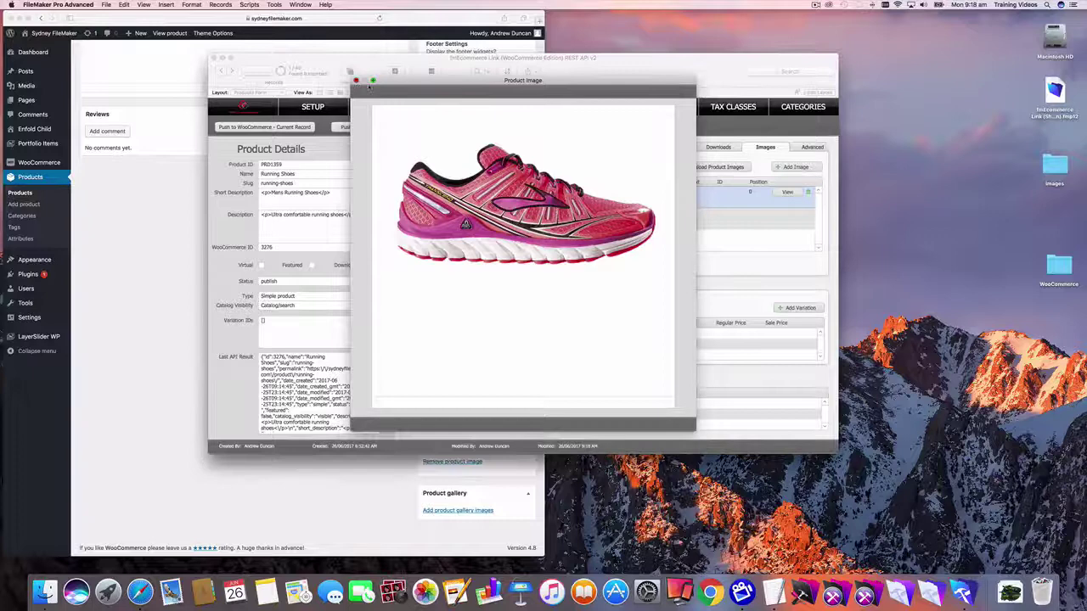
key("super+w")
left_click(568, 197)
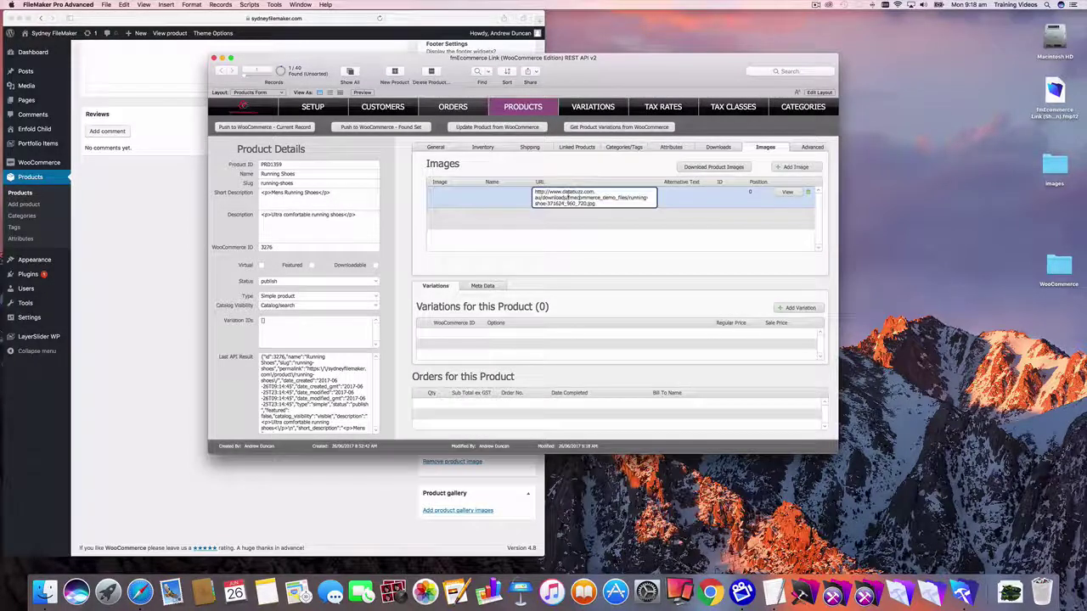
left_click(524, 158)
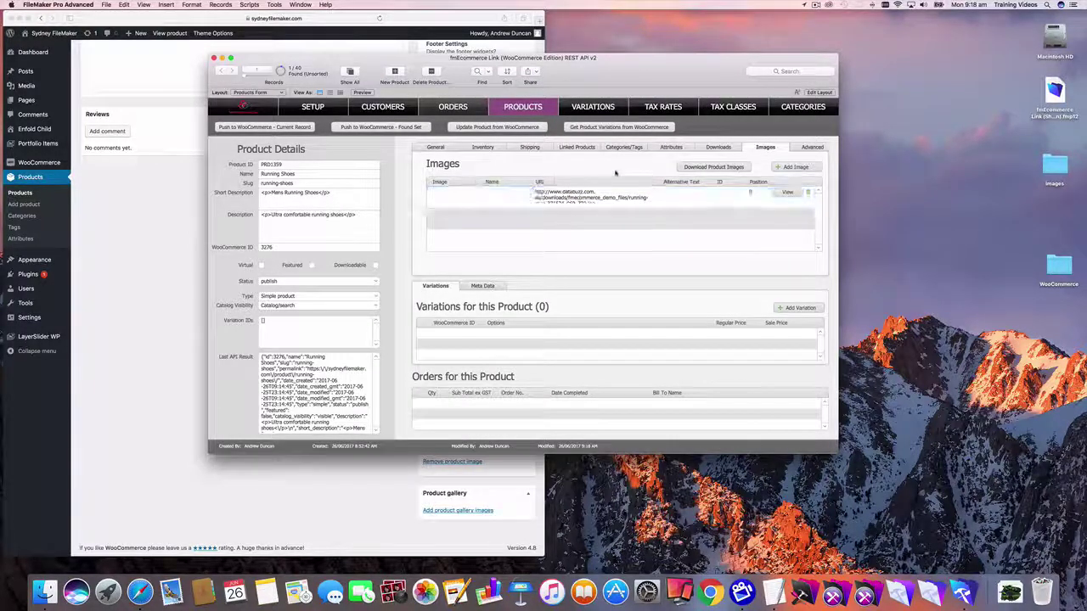
- Update the Running Shoes product from WooCommerce and inspect the refreshed URL of its image
left_click(507, 127)
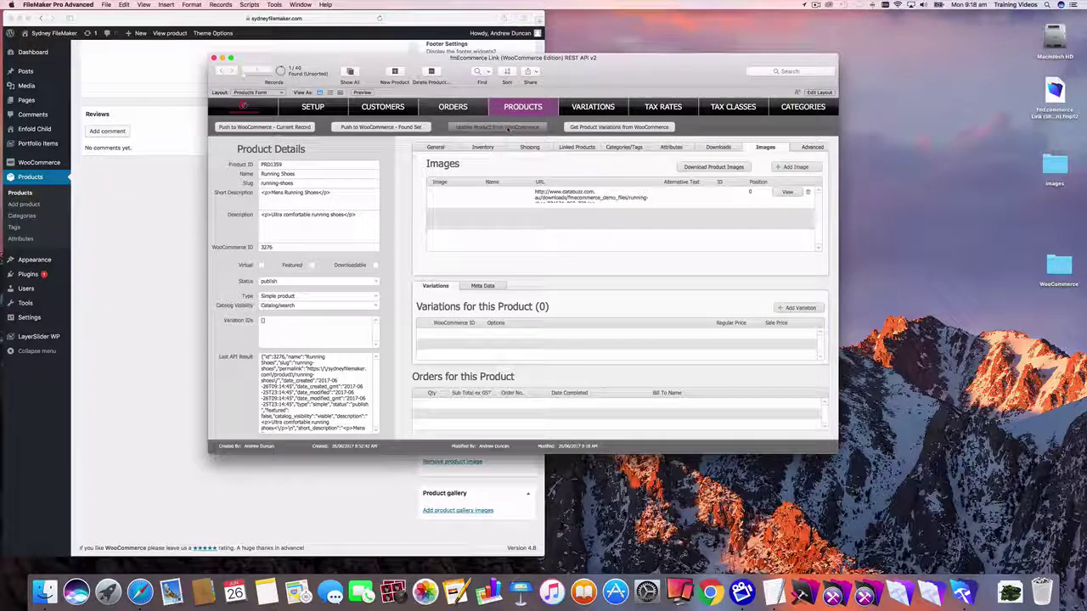
key("Return")
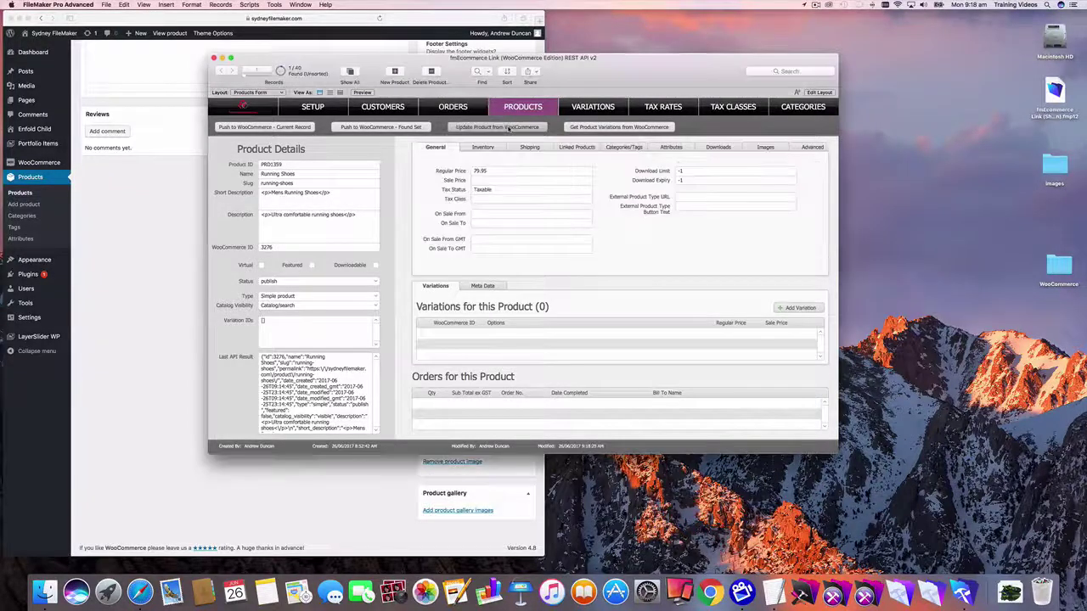
left_click(764, 148)
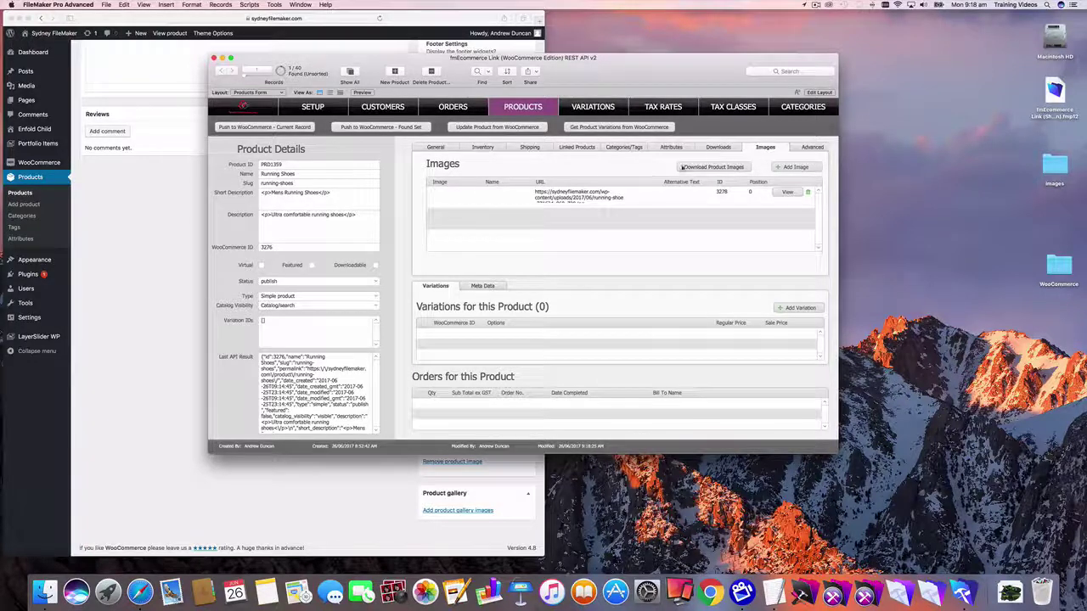
left_click(563, 196)
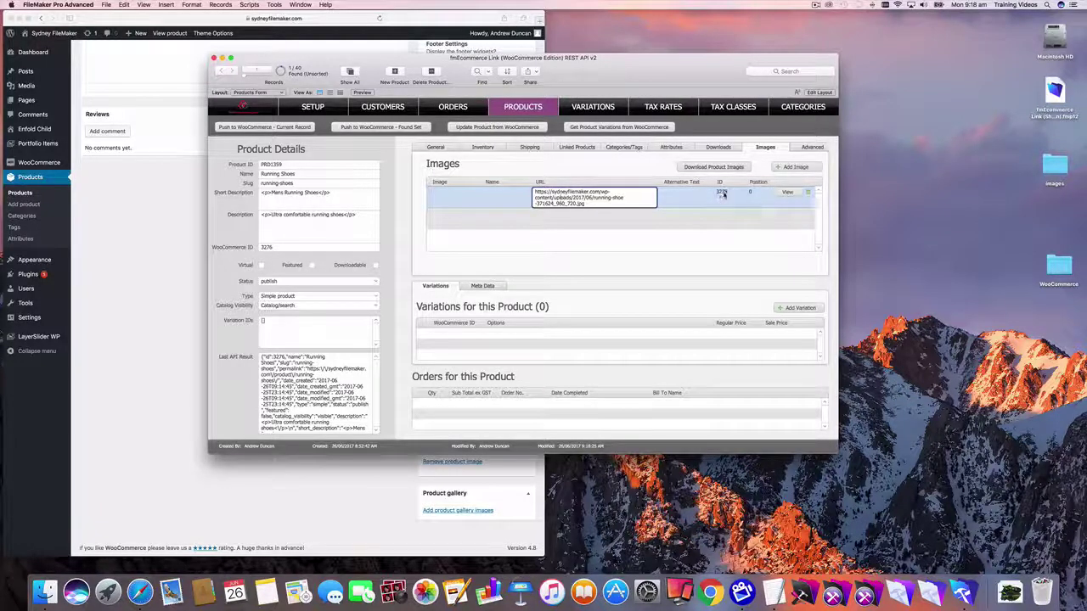
left_click(644, 168)
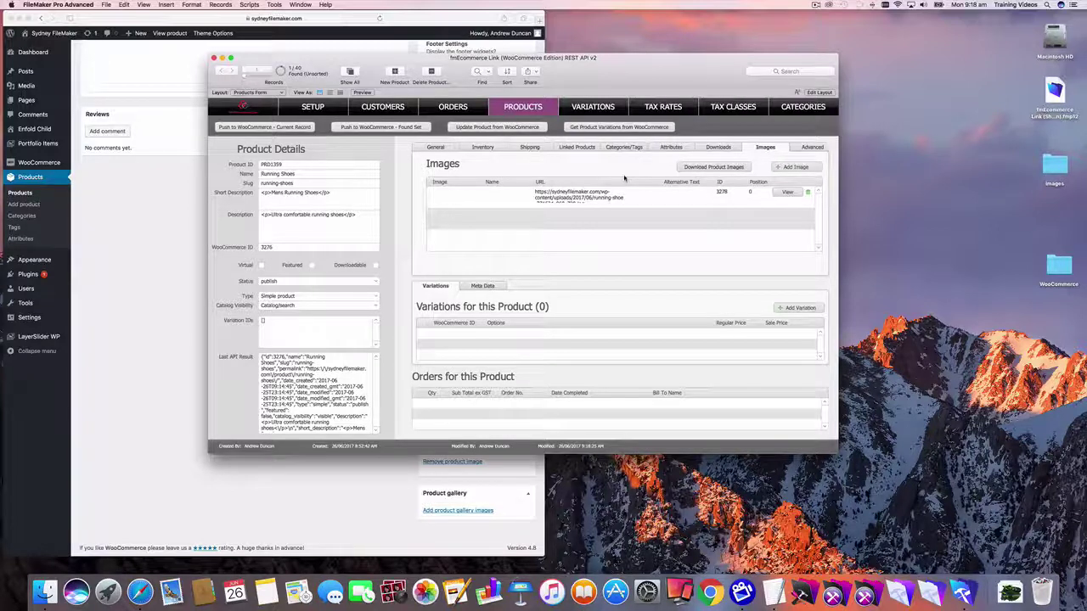
- Switch to Safari and open the WordPress Media Library in a new tab to view the uploaded images
left_click(144, 209)
scroll(148, 205, "up", 10)
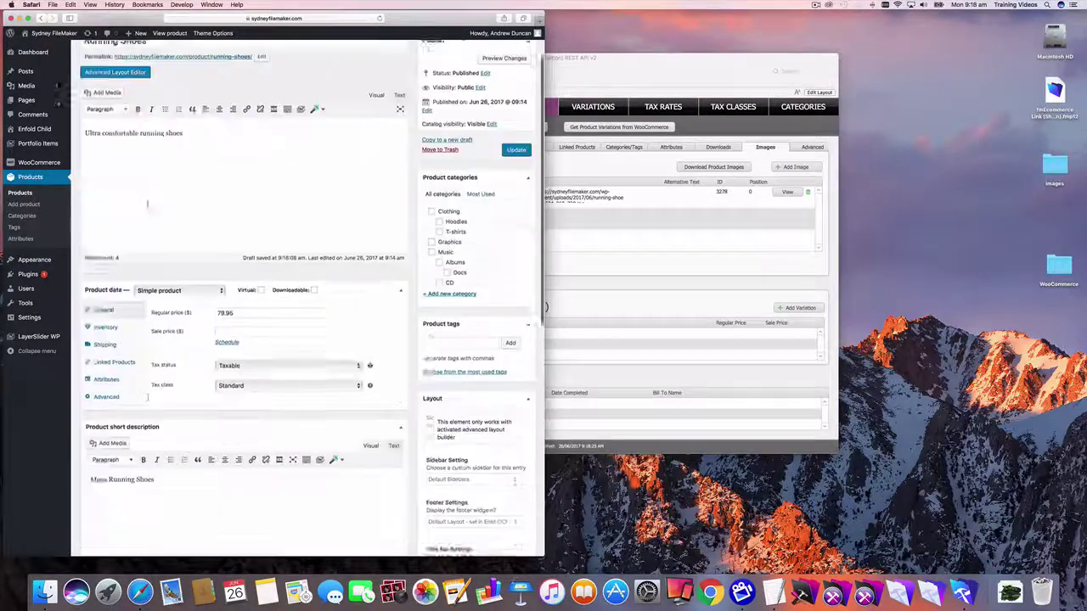
scroll(147, 204, "up", 2)
mouse_move(56, 142)
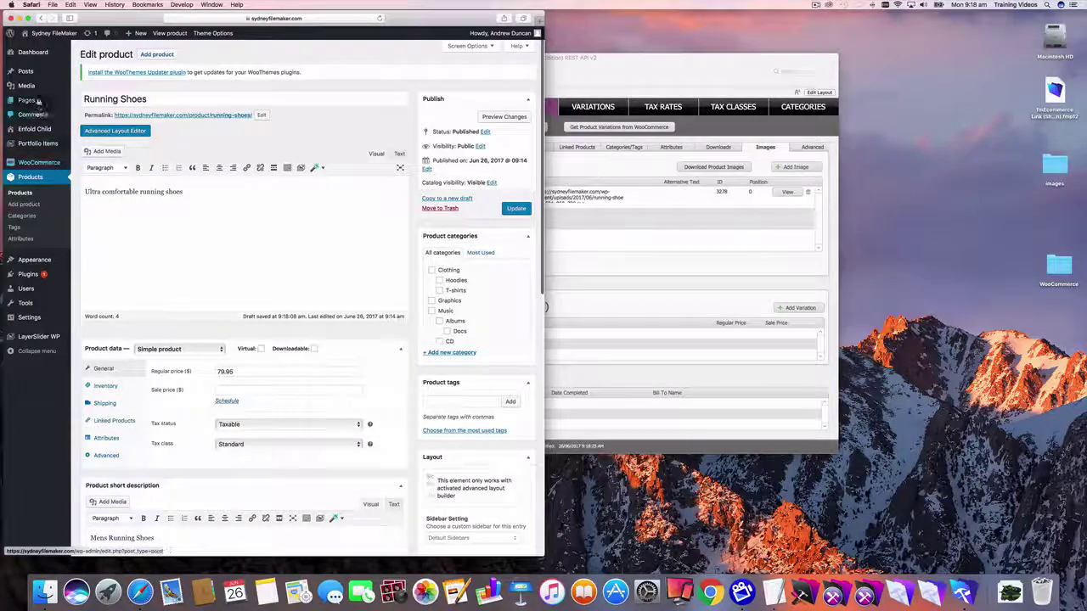
mouse_move(42, 87)
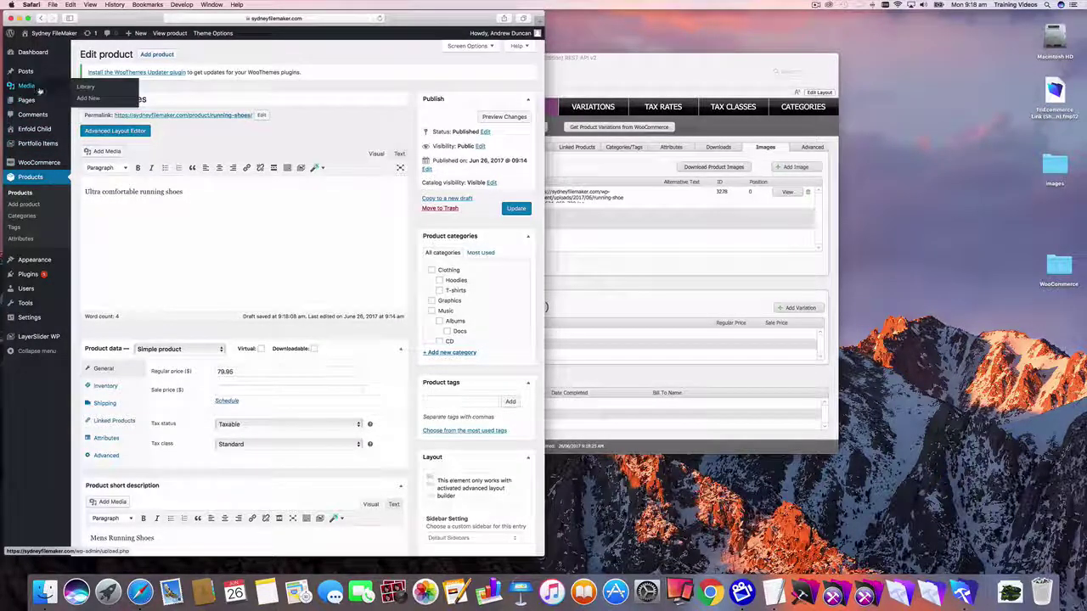
right_click(91, 89)
left_click(115, 95)
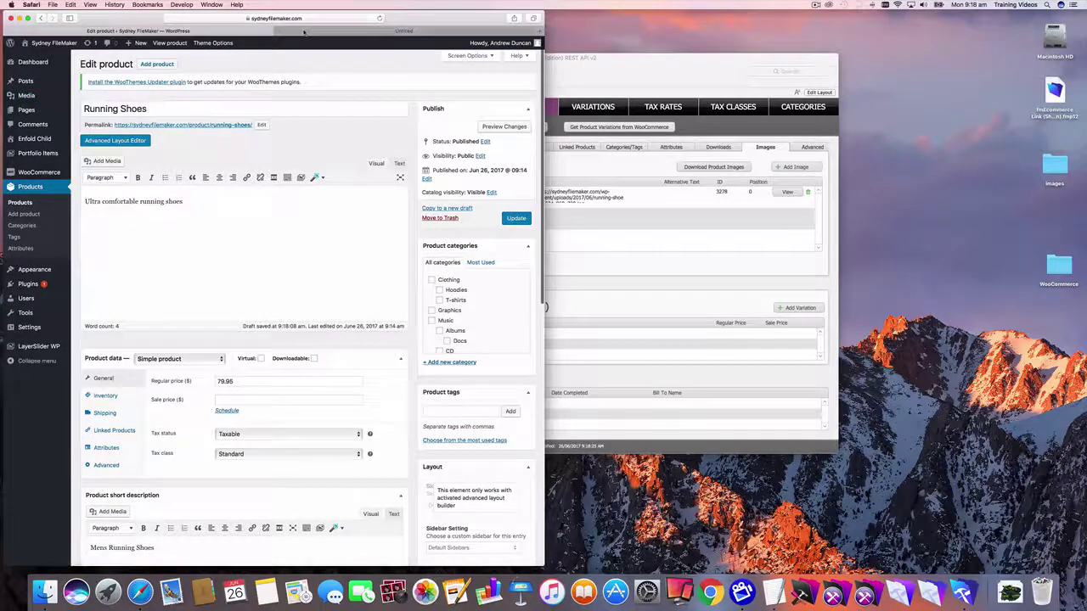
left_click(304, 32)
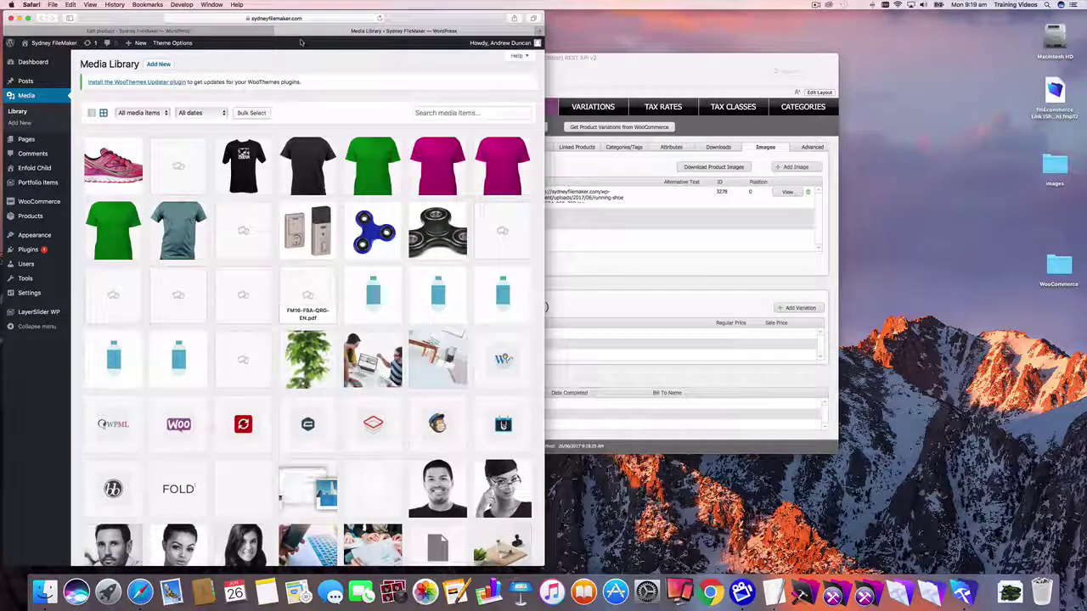
- Open the first green T-shirt's attachment details in the Media Library and copy the item ID from the page address
left_click(374, 160)
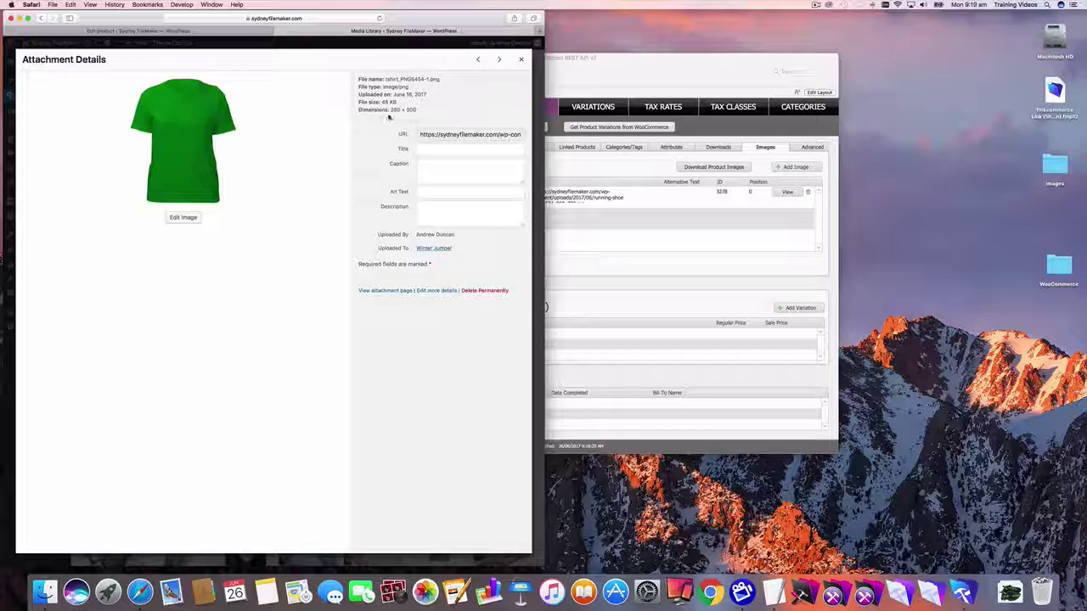
left_click(319, 18)
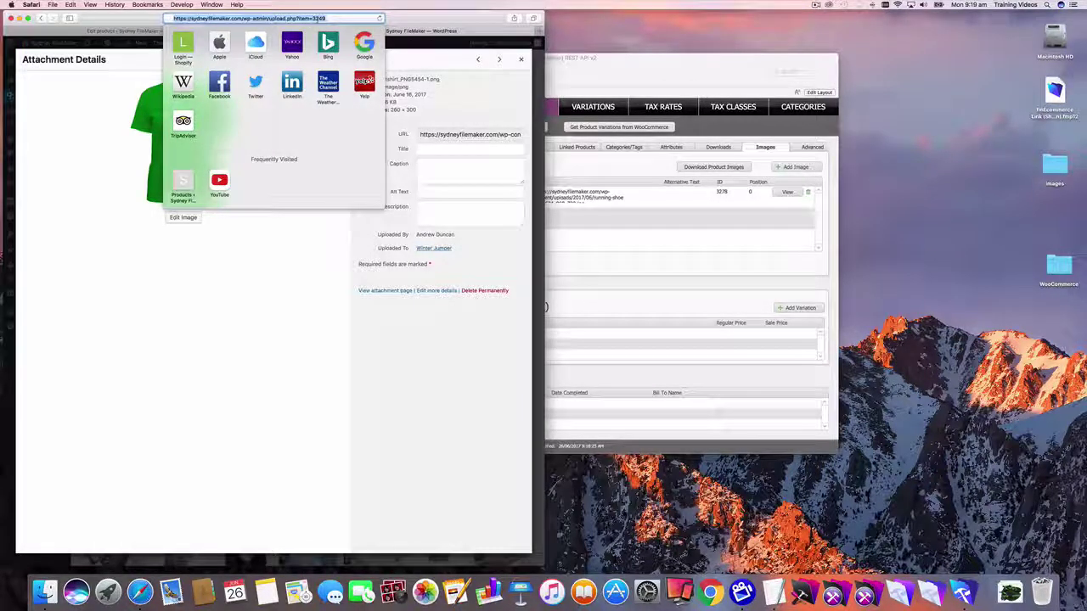
double_click(318, 19)
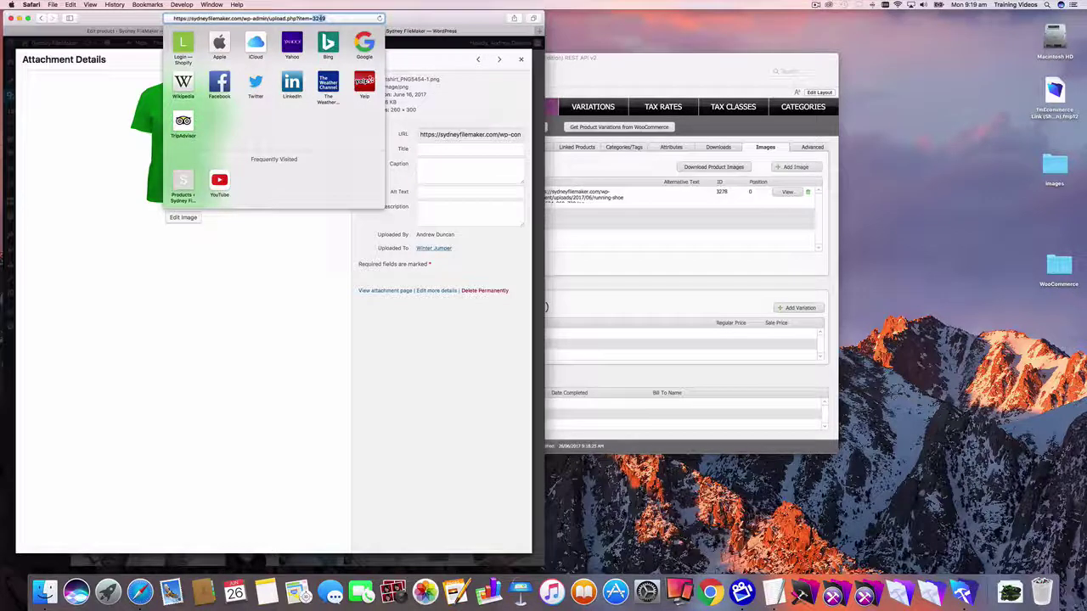
key("super+c")
- Switch to FileMaker and add a second image to the Running Shoes product with ID 3249 and position 1
left_click(634, 161)
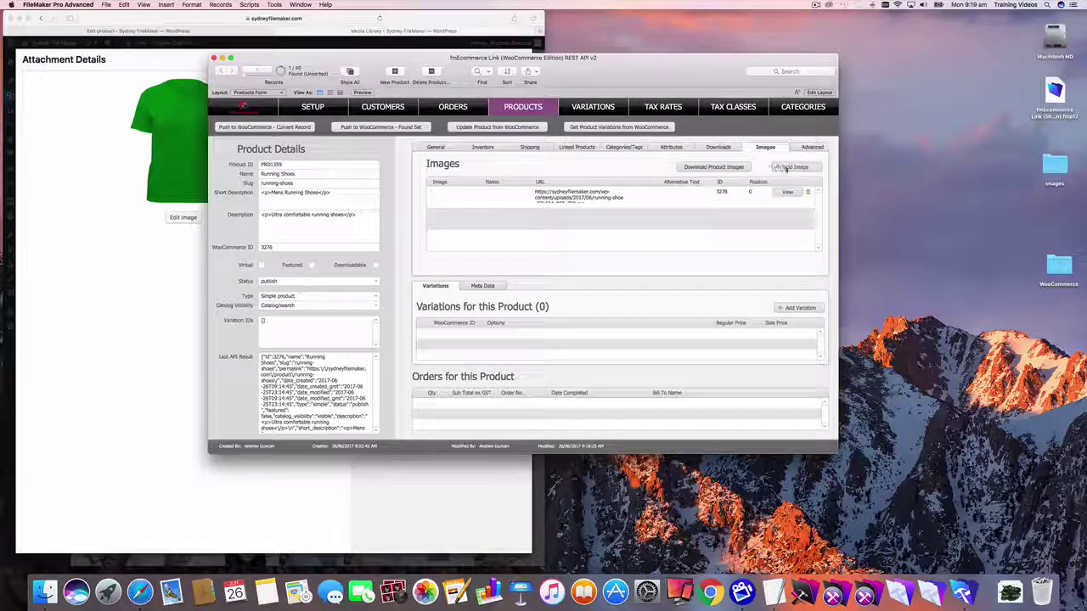
left_click(789, 167)
left_click(724, 214)
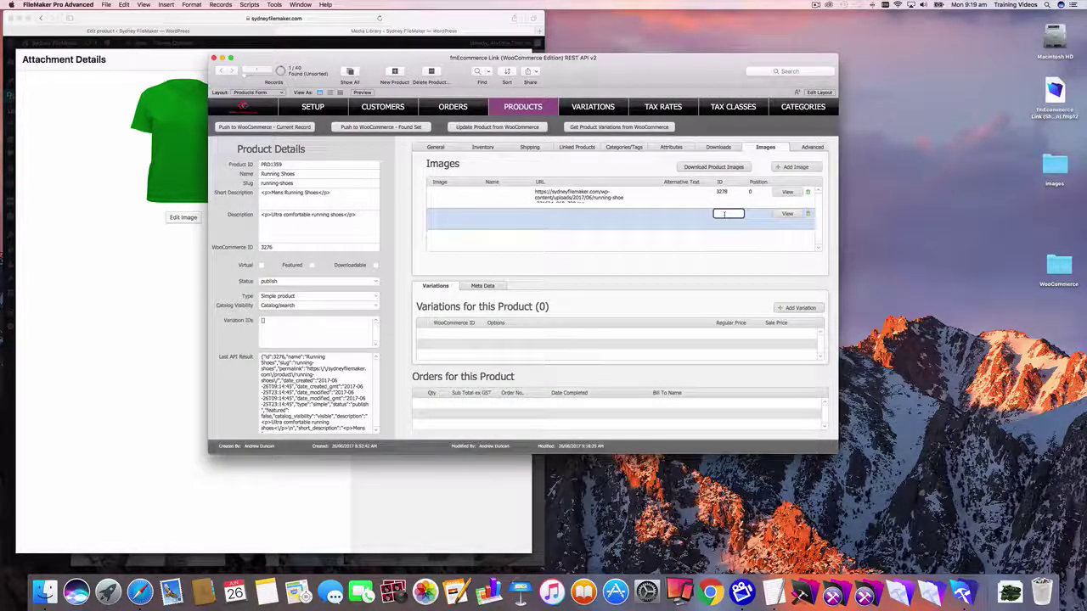
type("3249")
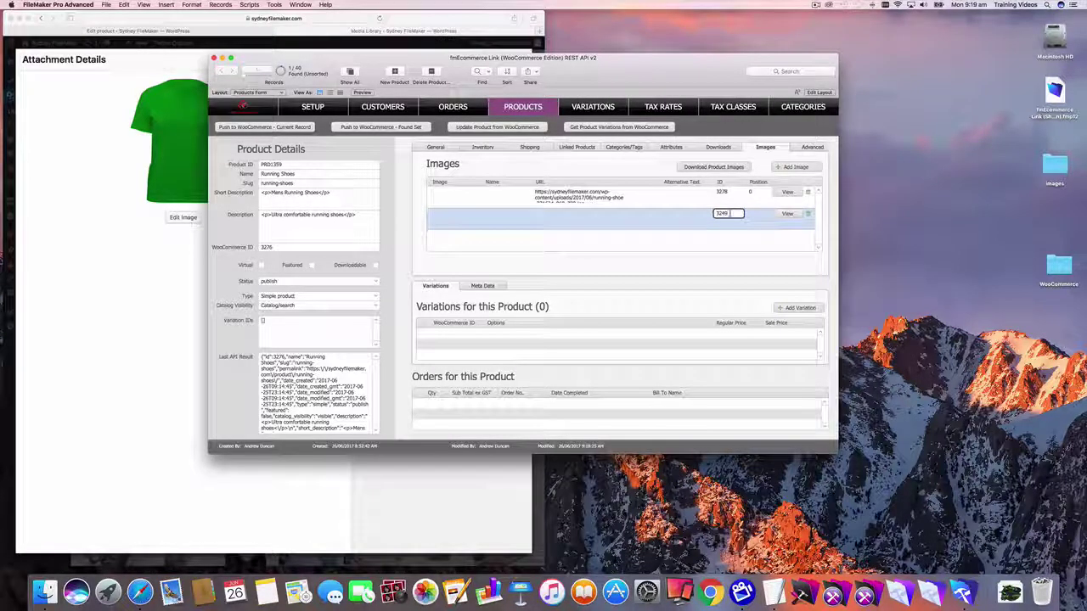
left_click(753, 214)
type("1")
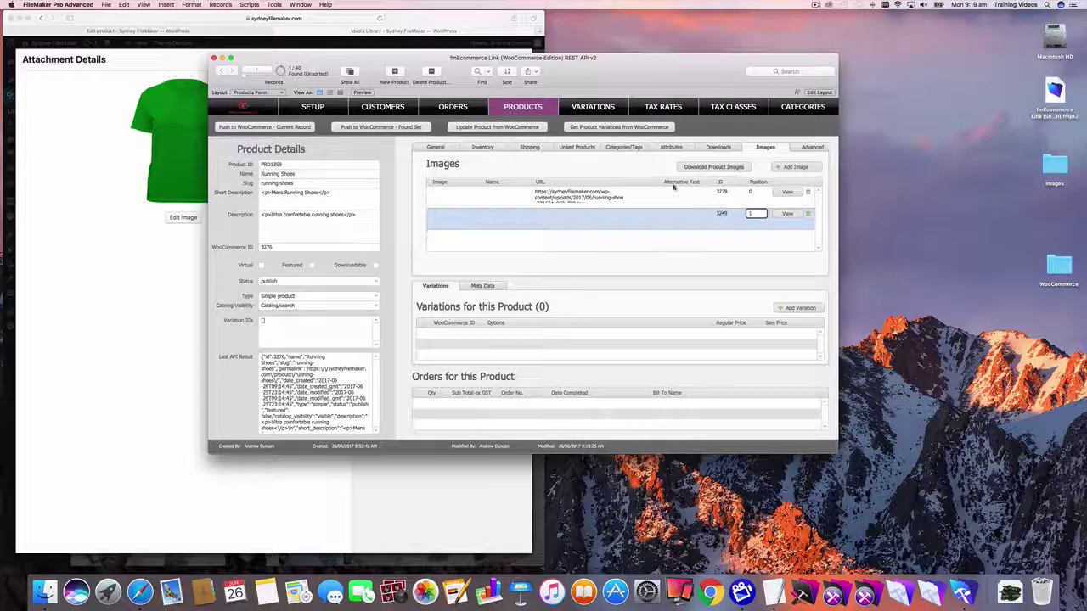
left_click(642, 172)
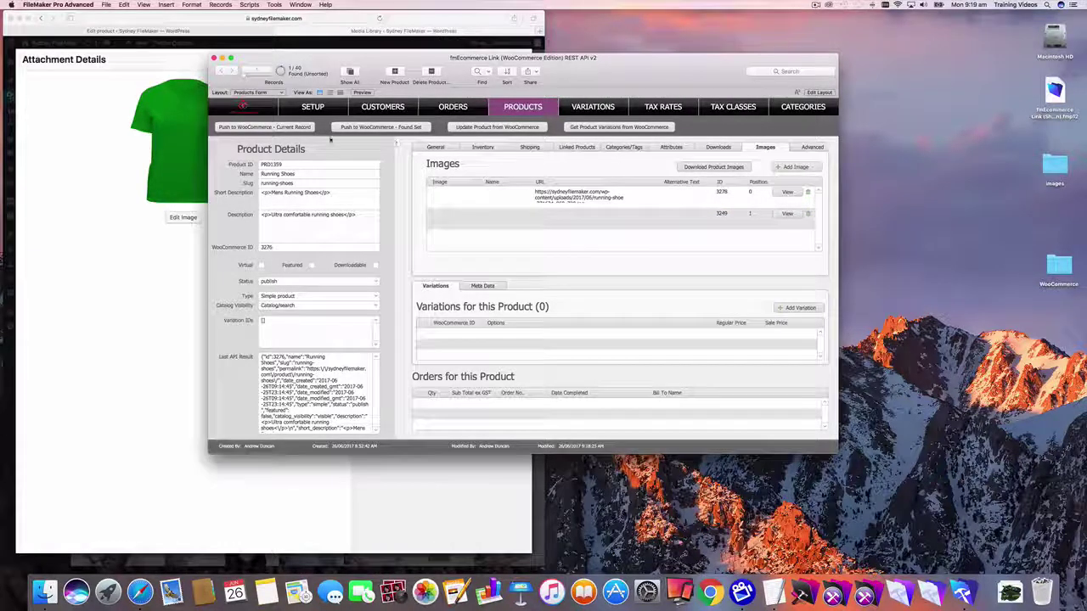
- Push the current product record to WooCommerce and check the product image and gallery on the reloaded Running Shoes edit page in Safari
left_click(300, 128)
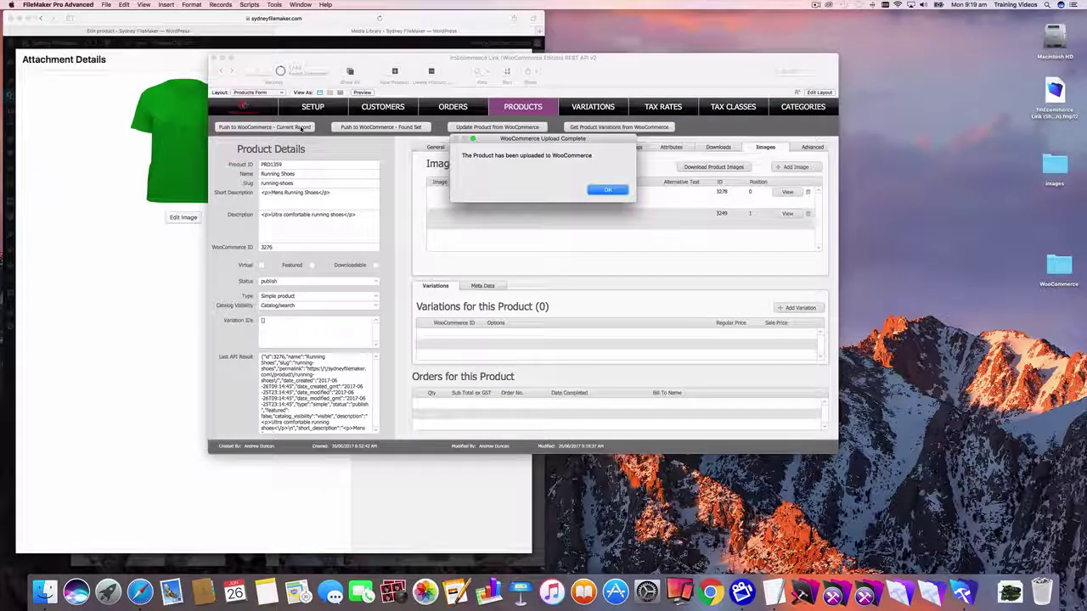
key("Return")
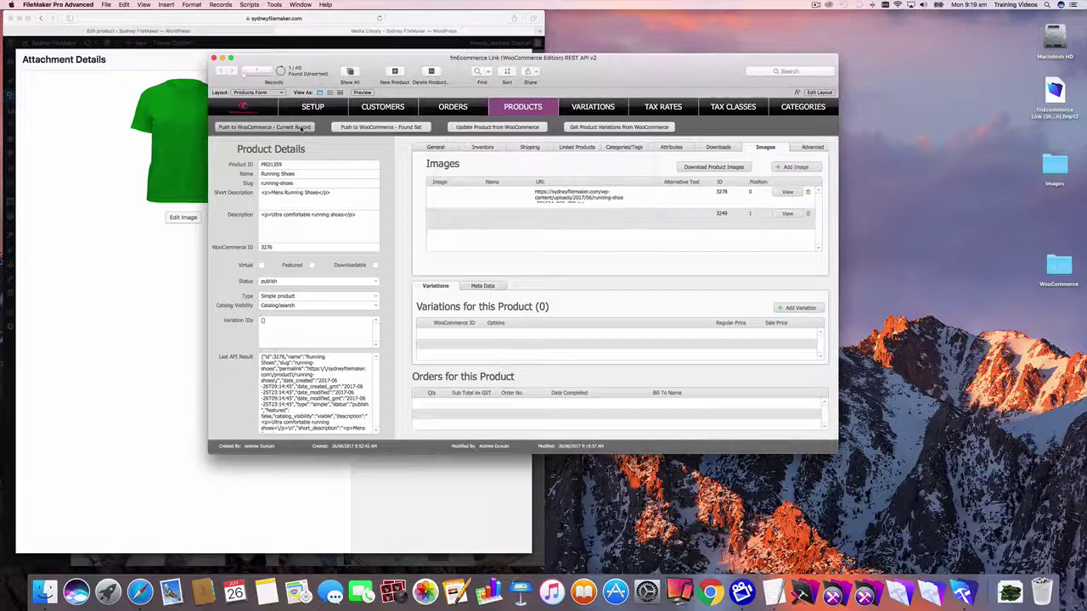
left_click(109, 109)
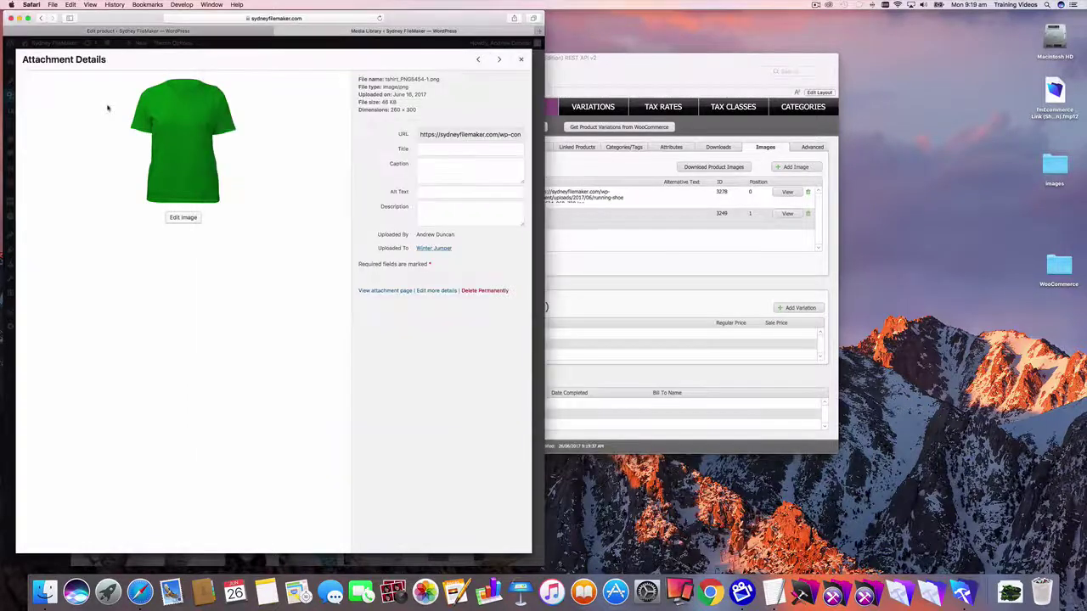
left_click(187, 34)
left_click(380, 18)
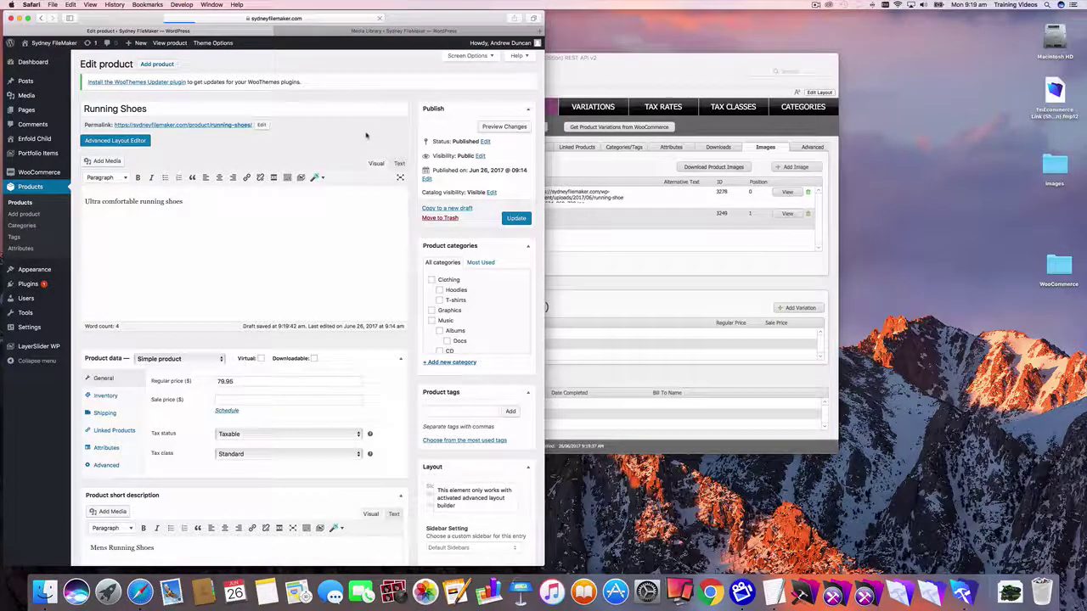
scroll(353, 132, "down", 10)
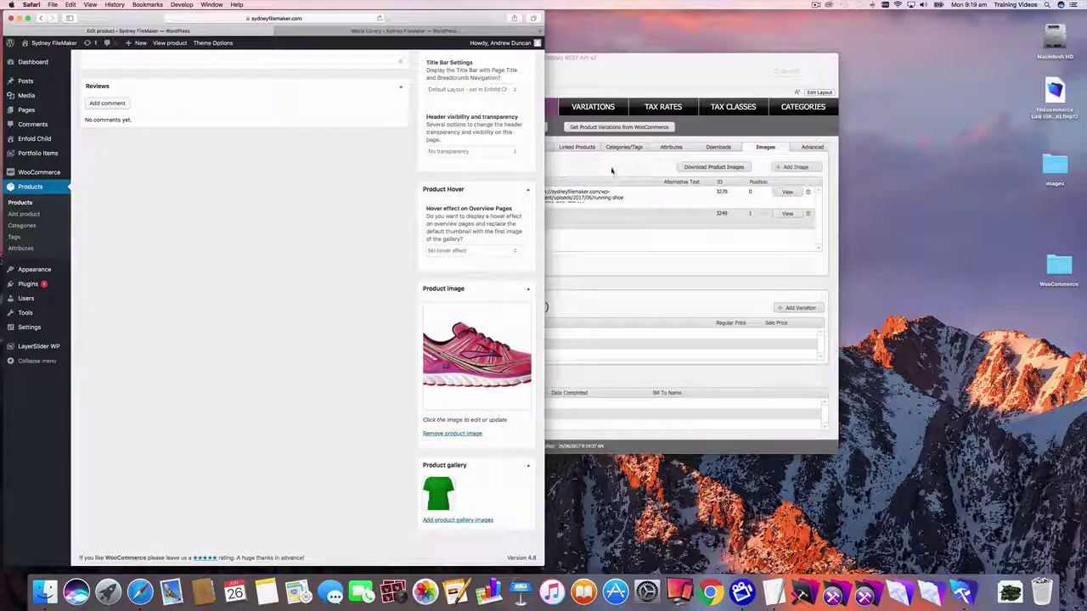
- Switch back to FileMaker and permanently delete both image records from the Running Shoes product
left_click(611, 169)
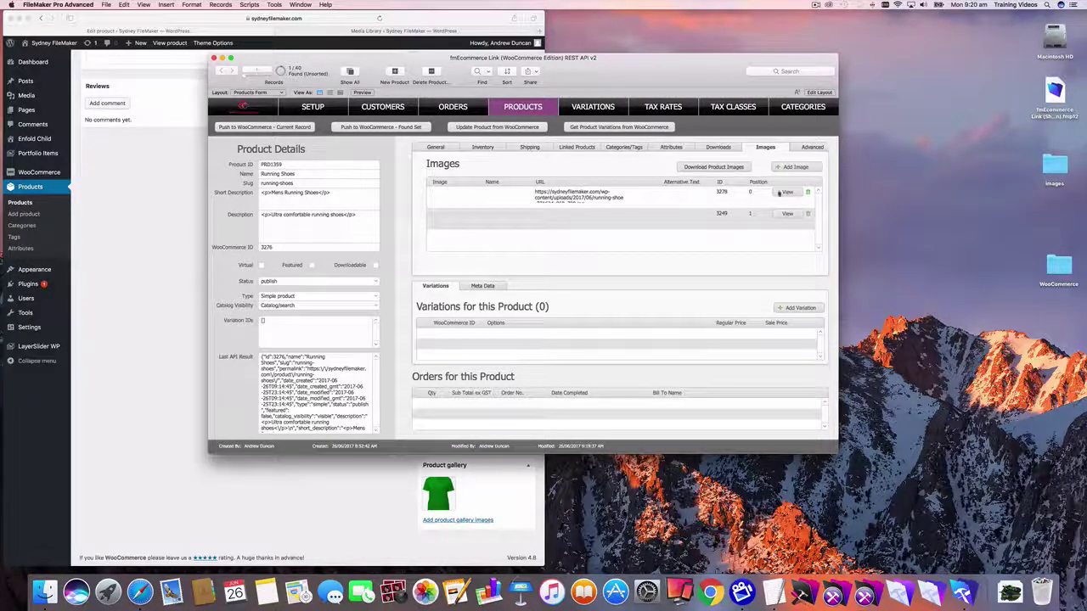
left_click(808, 194)
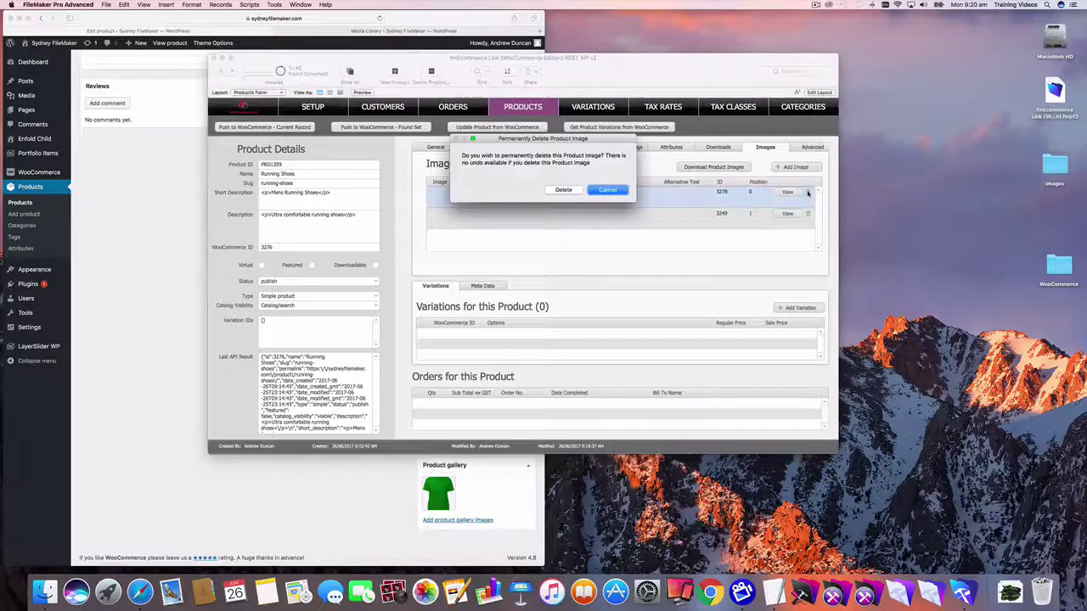
key("Return")
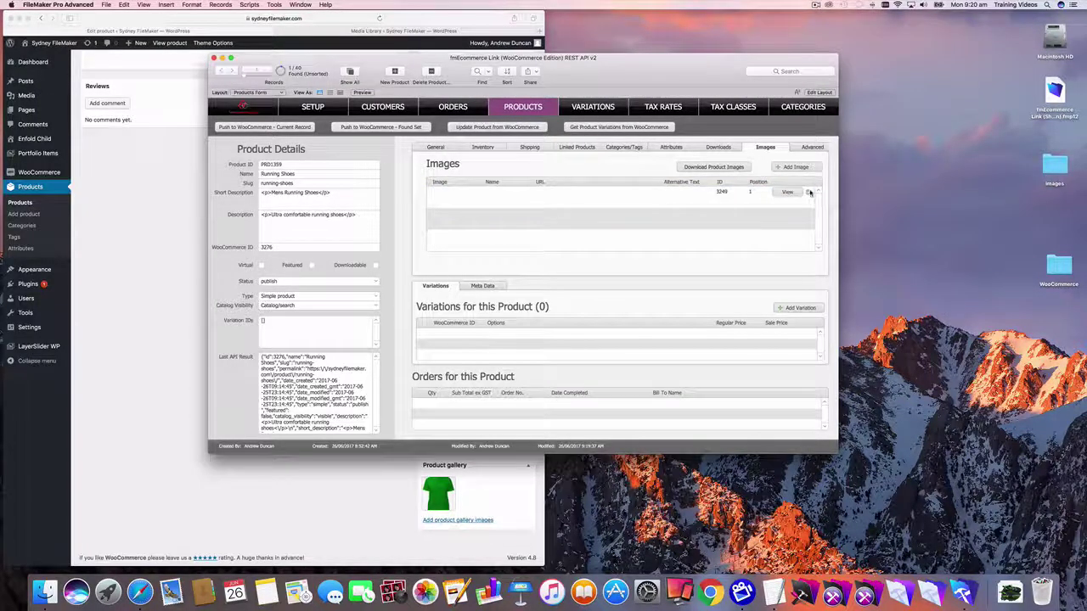
left_click(809, 193)
left_click(556, 190)
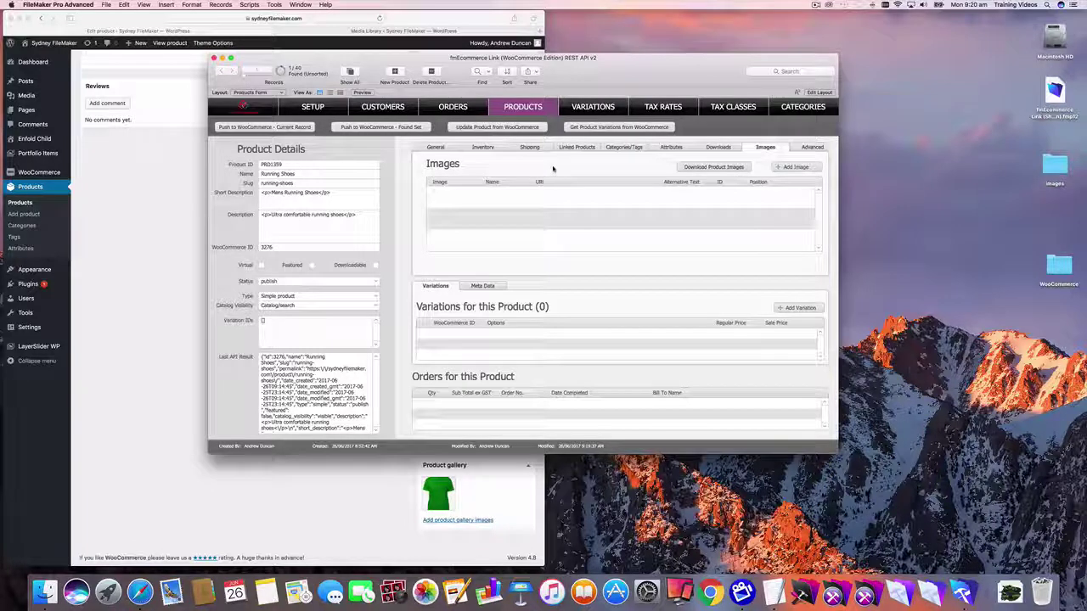
- Update the Running Shoes product from WooCommerce and download its product images
left_click(498, 128)
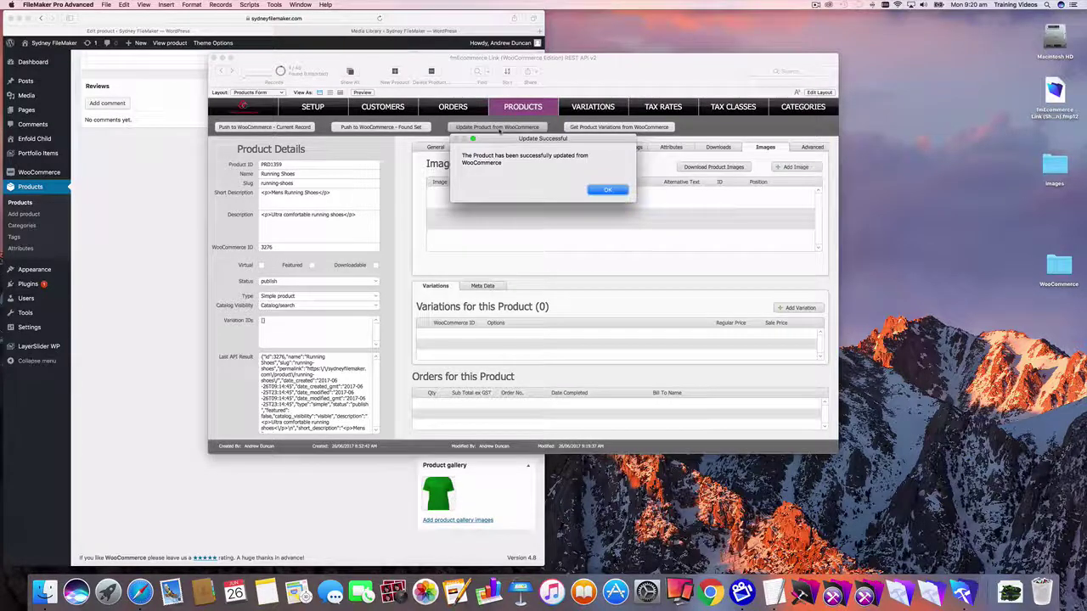
key("Return")
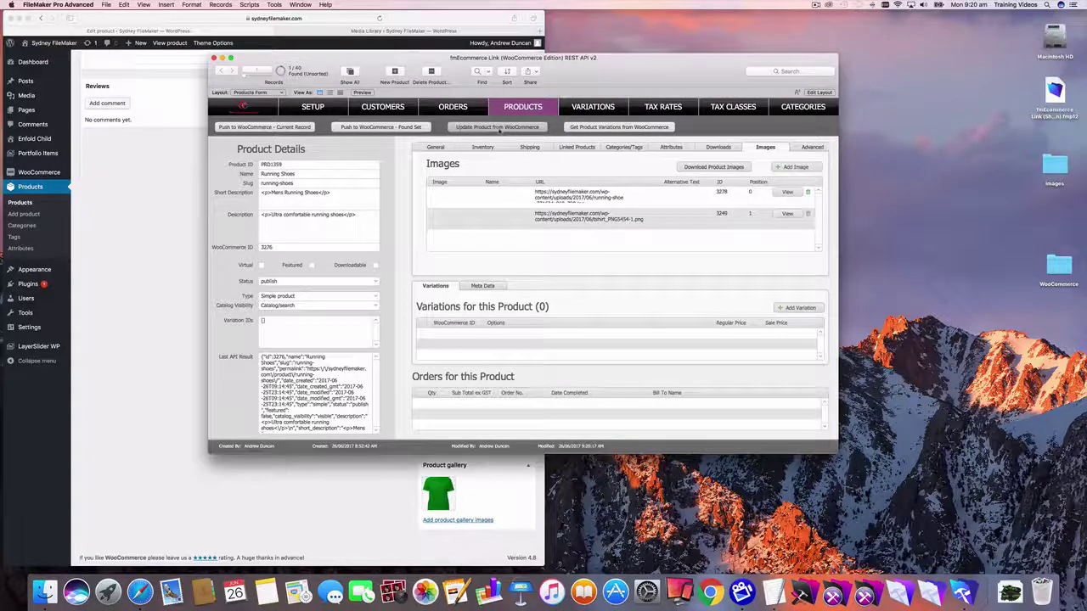
left_click(690, 166)
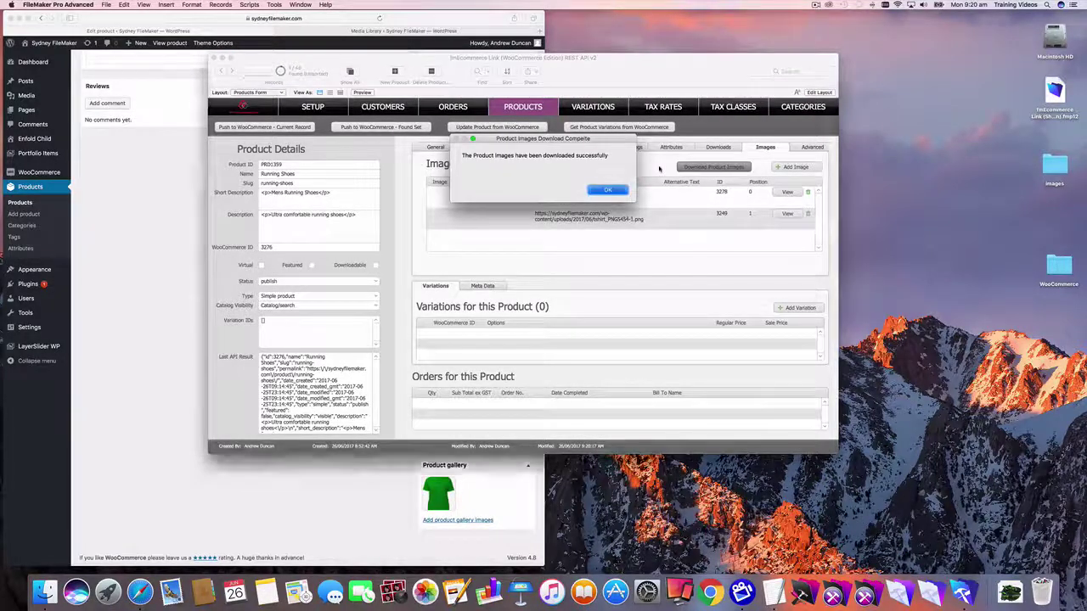
key("Return")
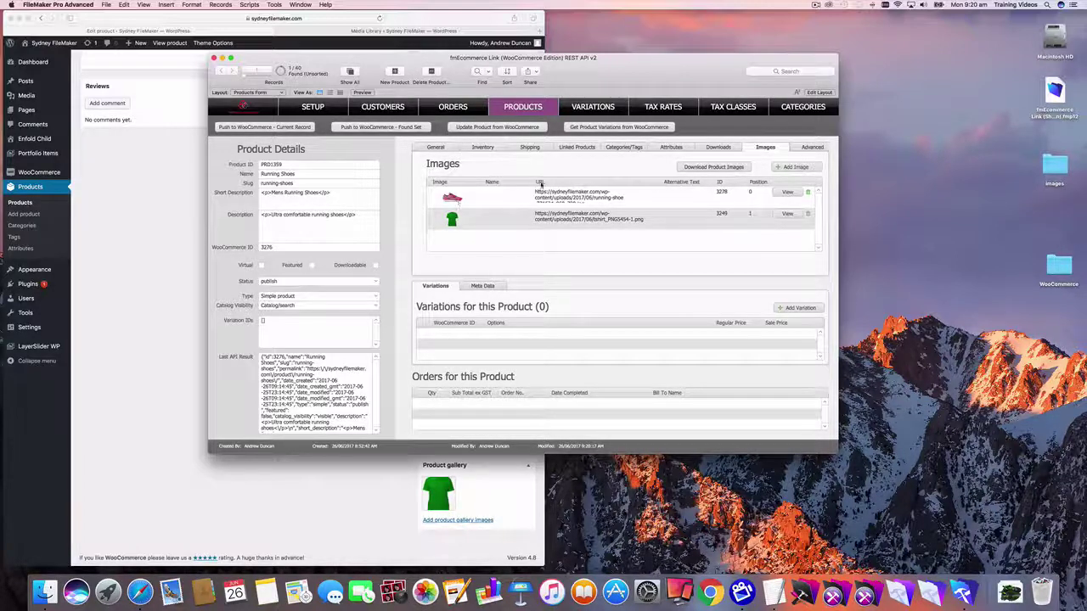
- Permanently delete the downloaded running shoe and green T-shirt images from the product record
left_click(810, 192)
left_click(809, 193)
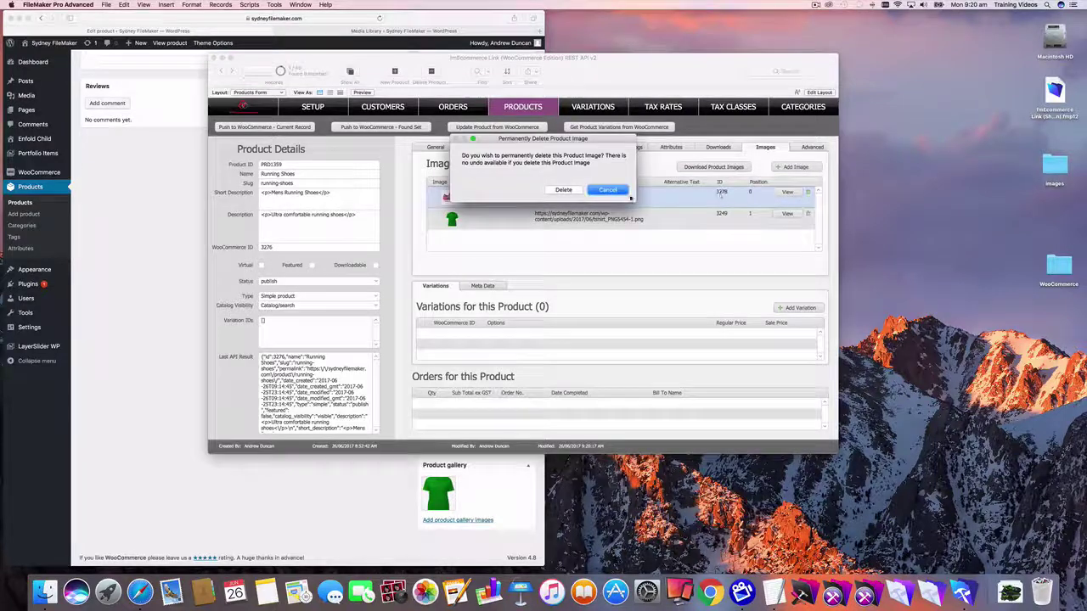
left_click(564, 191)
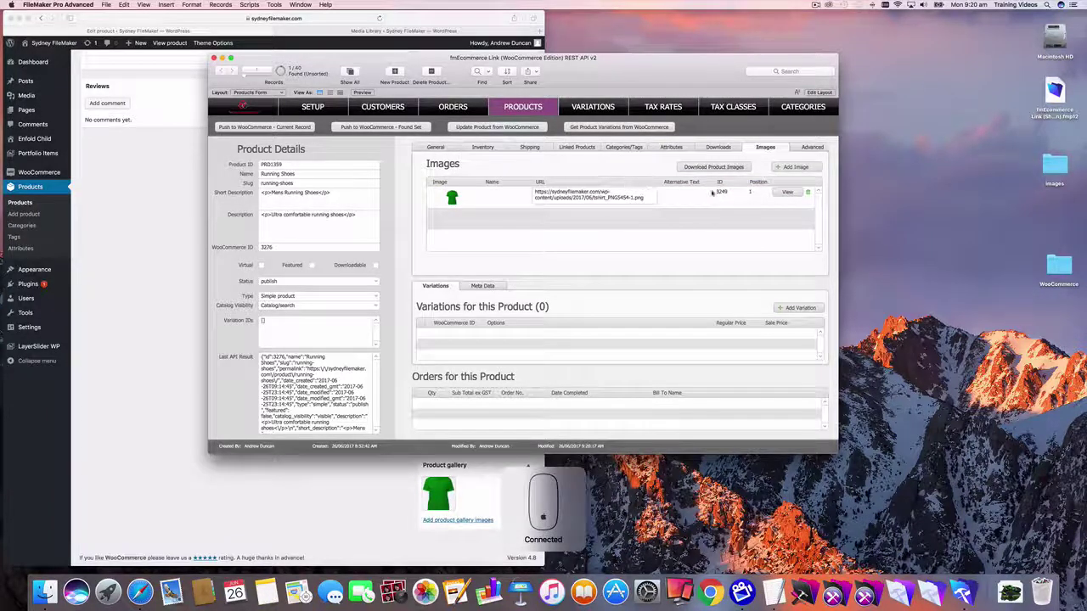
left_click(808, 193)
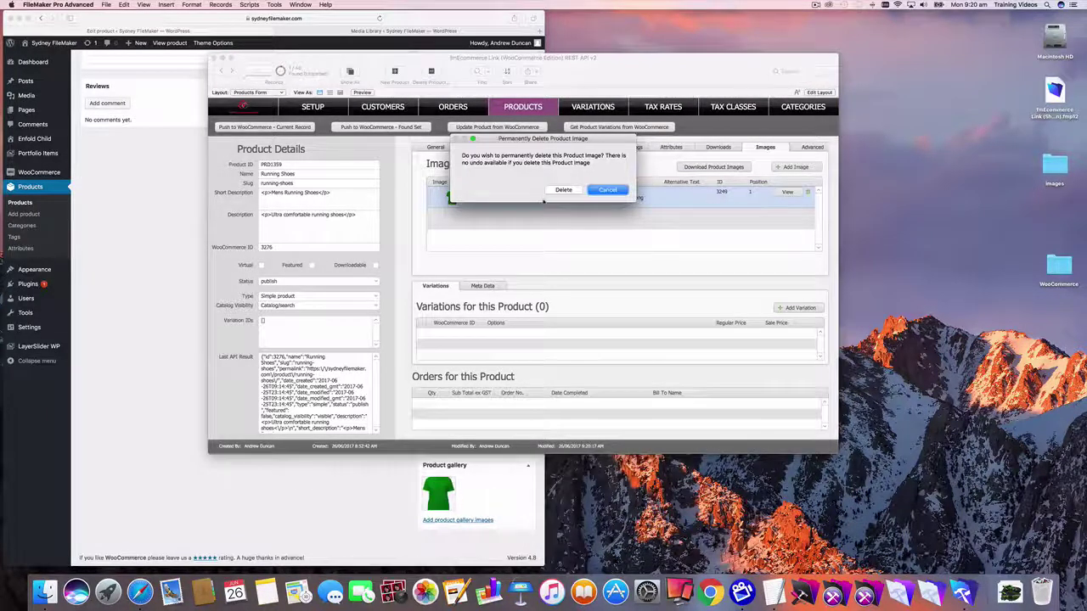
left_click(562, 189)
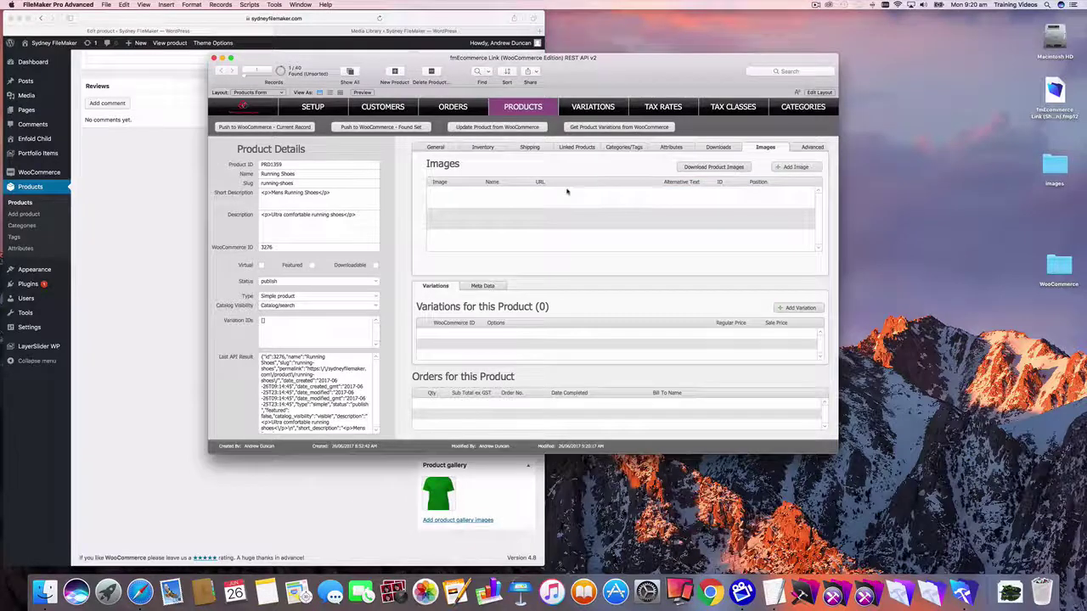
- Push the product without images to WooCommerce and check the image sections of the reloaded Running Shoes edit page in Safari
left_click(301, 127)
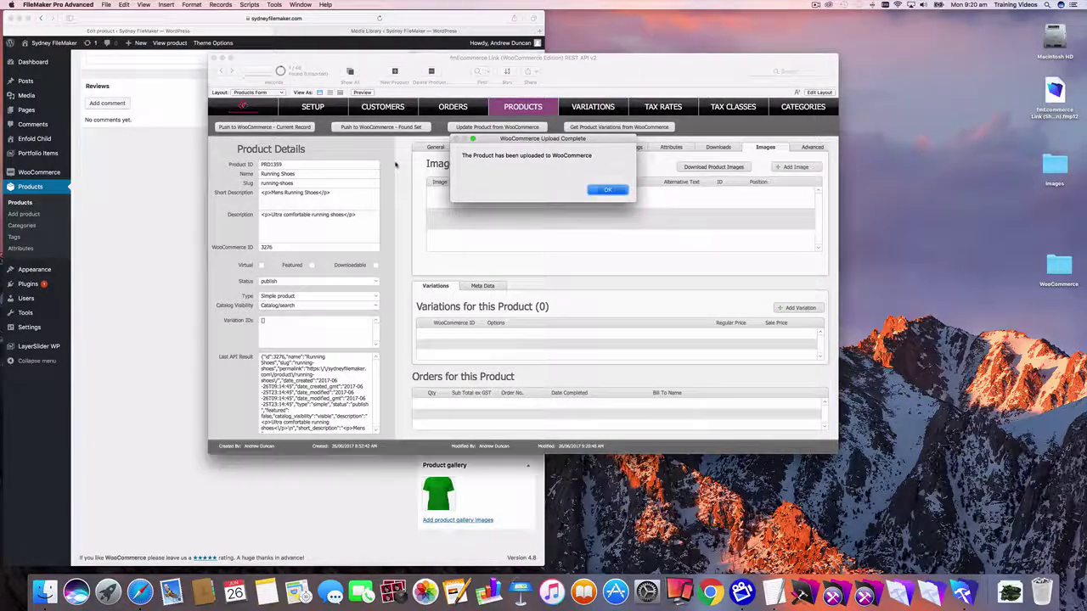
key("Return")
left_click(165, 202)
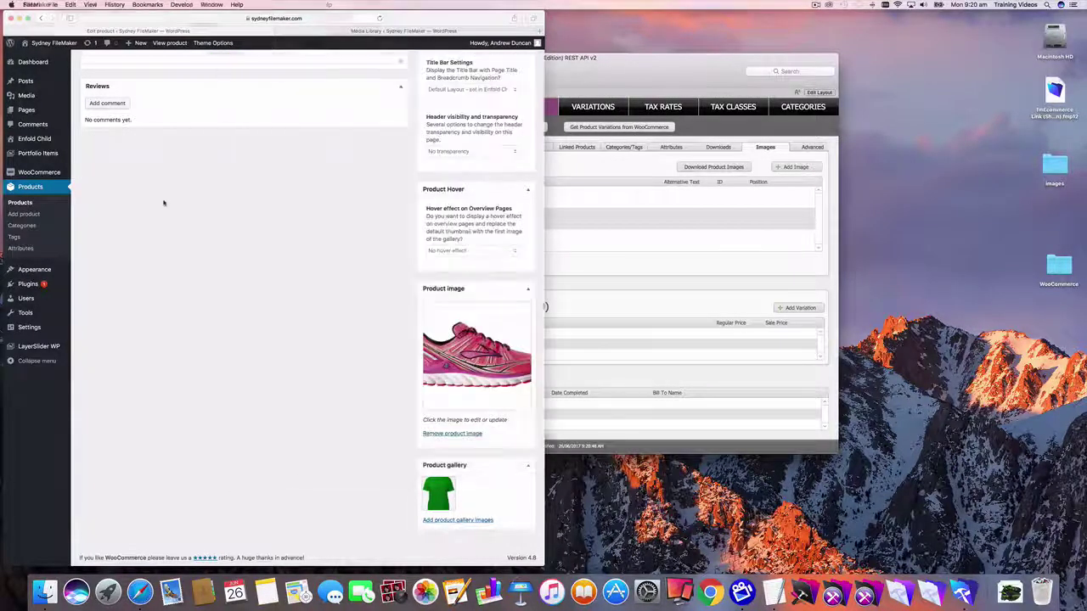
left_click(380, 17)
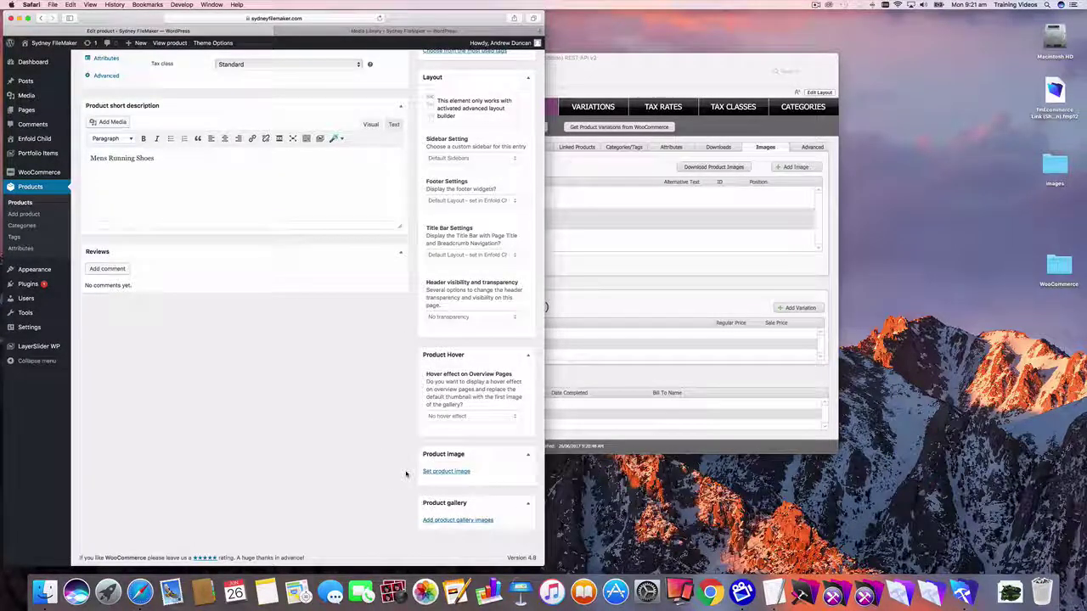
scroll(407, 408, "up", 10)
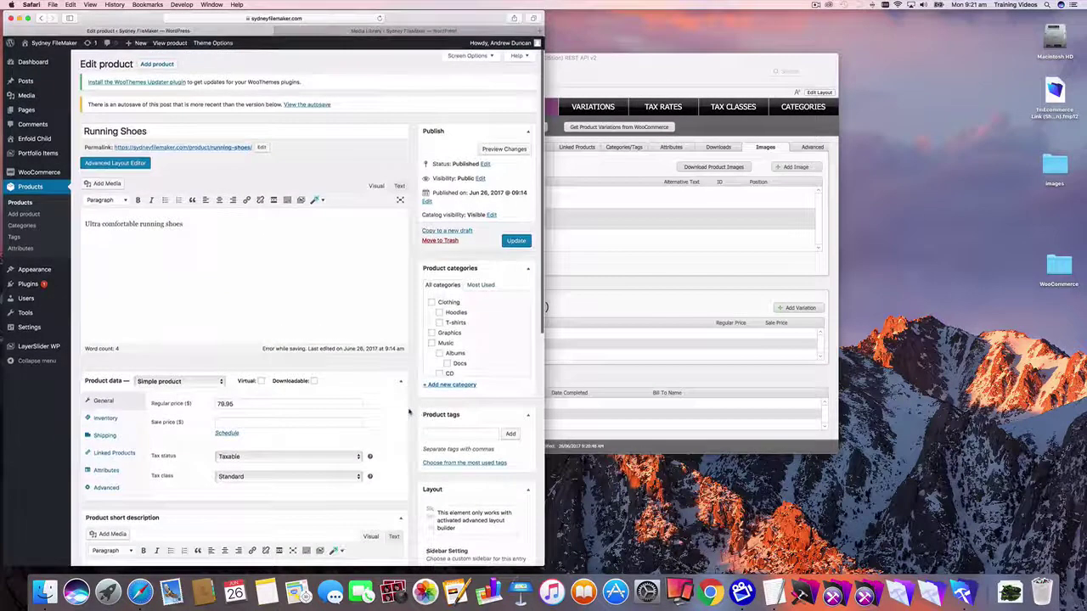
- Switch to FileMaker, view the image details of the Black Ship Your Idea variation with WooCommerce ID 41, and return to the home screen
left_click(567, 229)
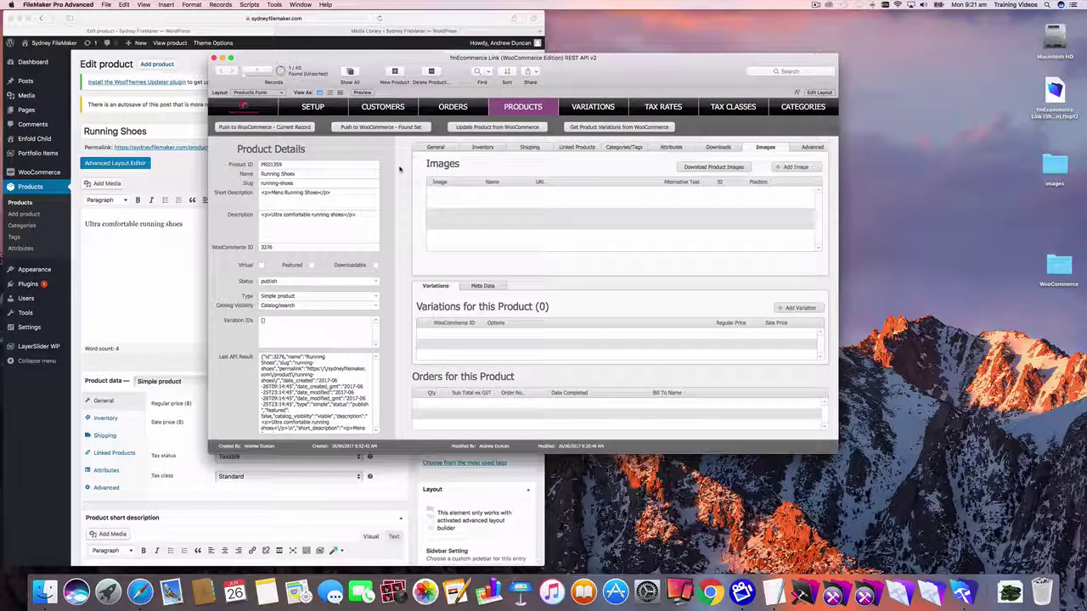
left_click(600, 109)
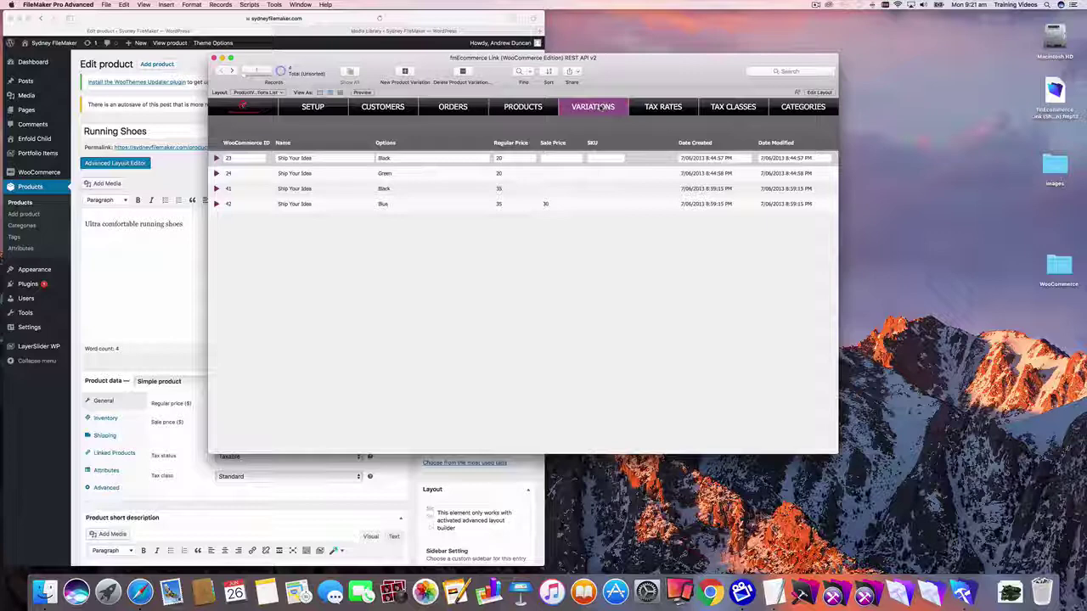
left_click(217, 189)
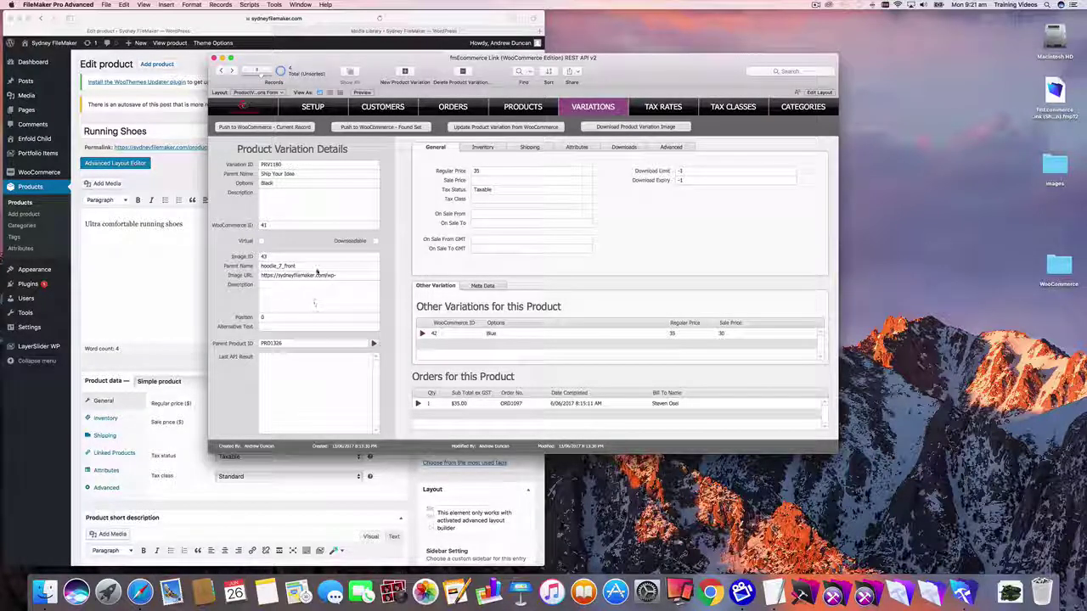
left_click(244, 109)
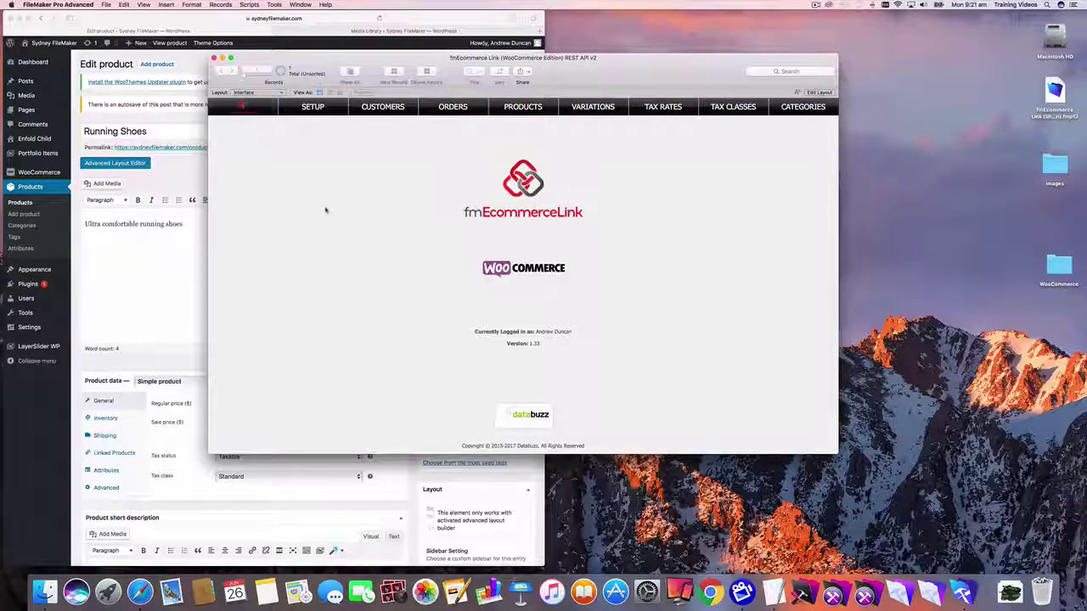